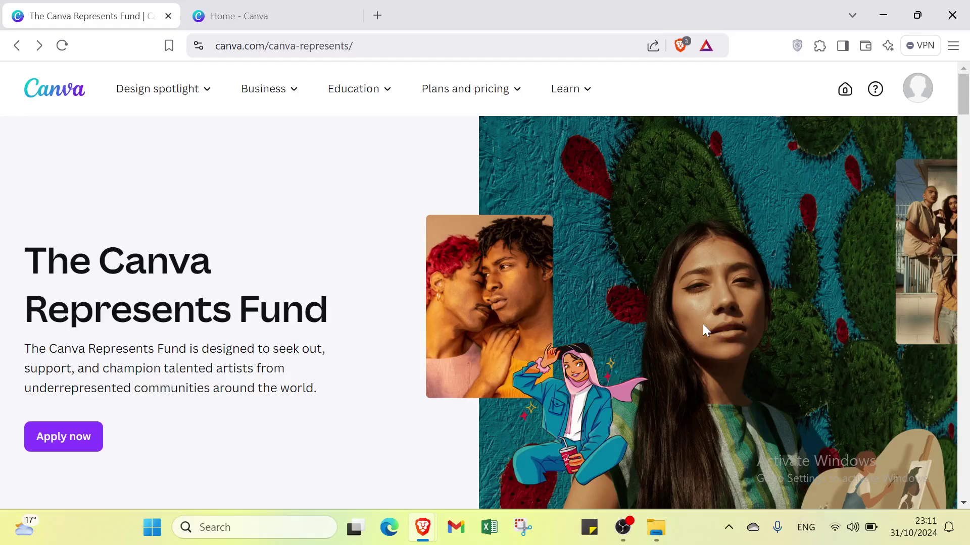
# Read through the Canva Represents Fund page down to the section about becoming a Canva Represents artist.
pyautogui.scroll(-3, 806, 399)
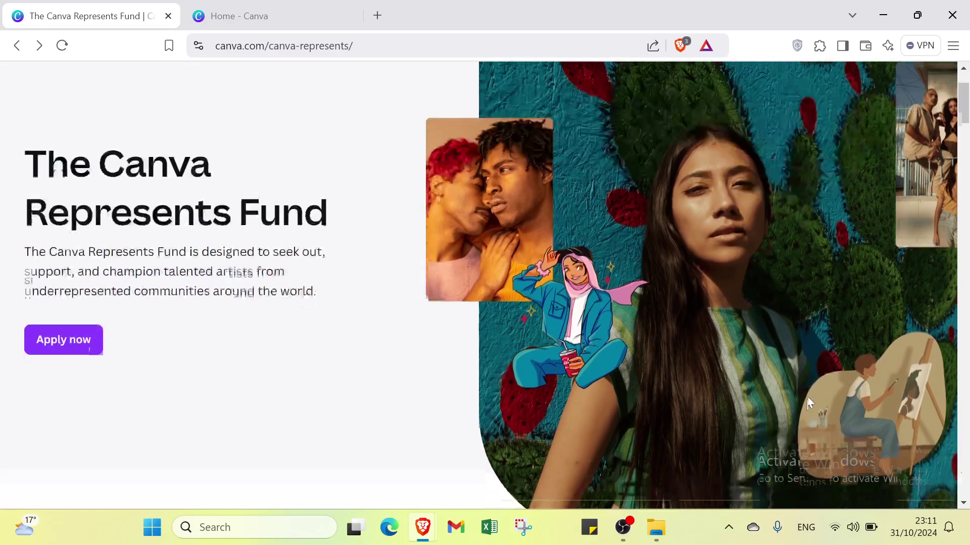
pyautogui.scroll(2, 807, 393)
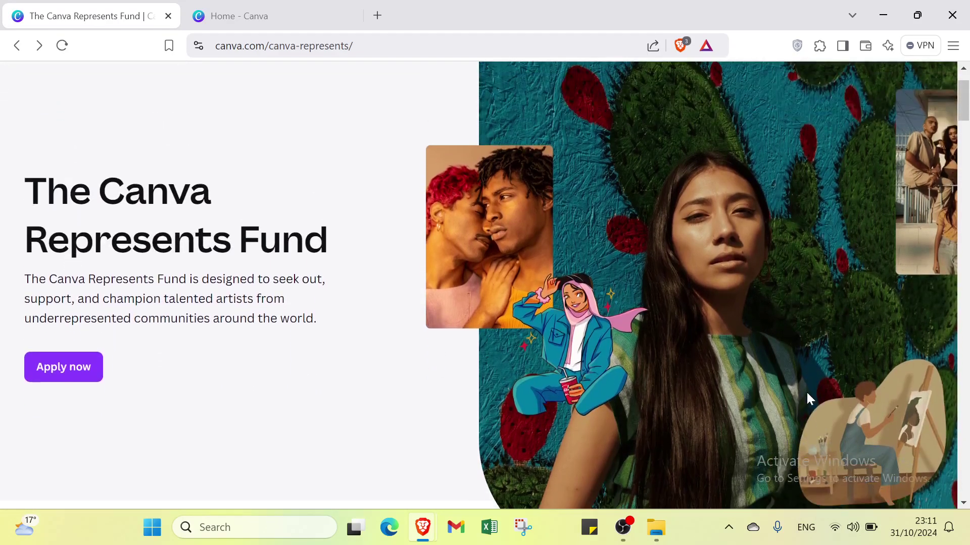
pyautogui.scroll(-4, 806, 392)
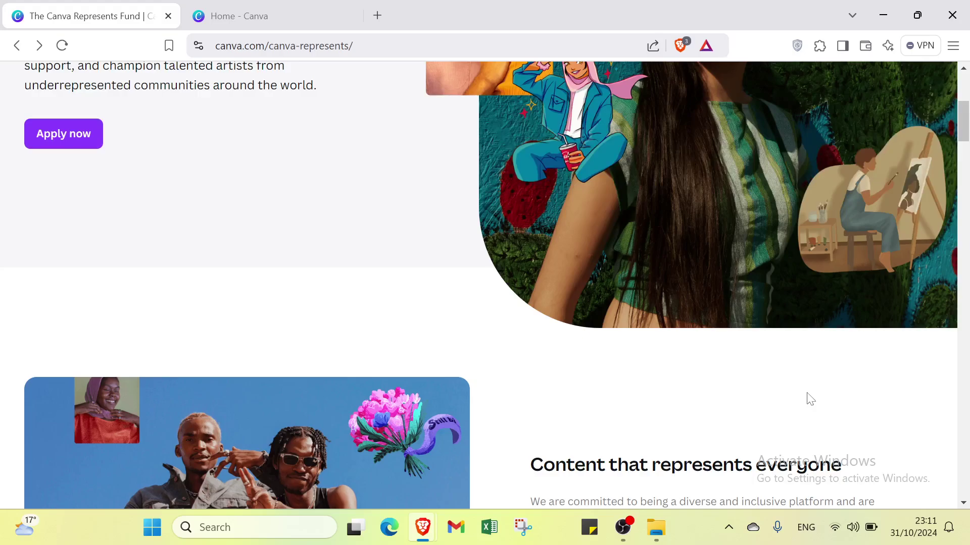
pyautogui.scroll(6, 807, 393)
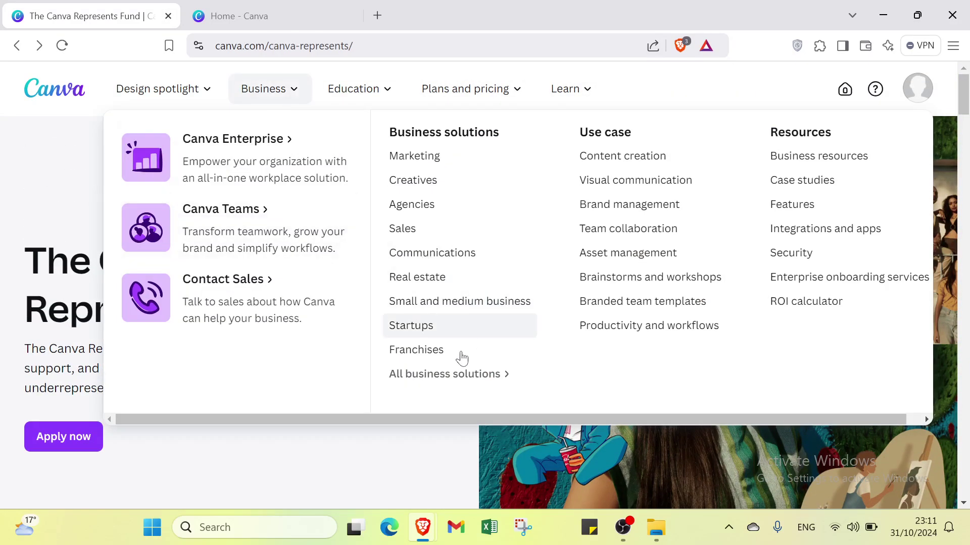
pyautogui.scroll(-4, 439, 390)
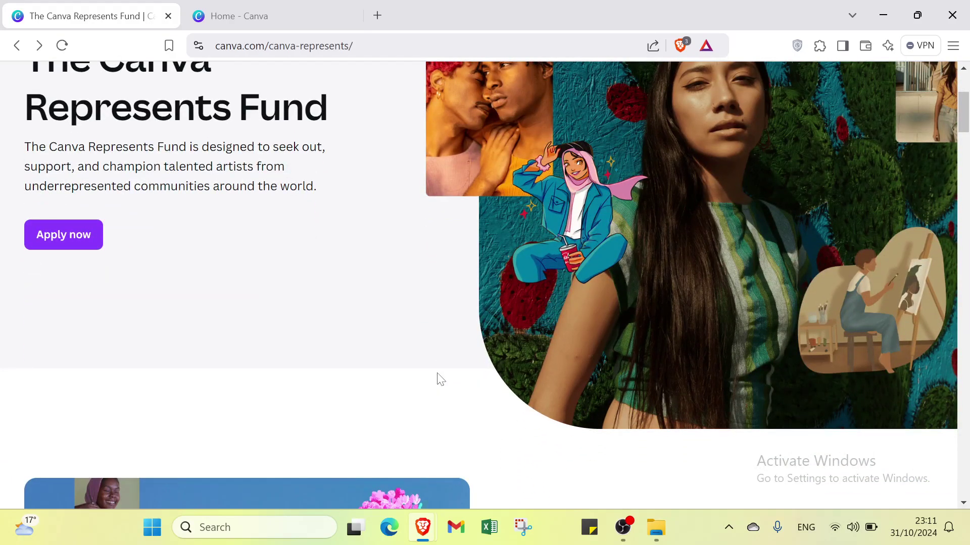
pyautogui.scroll(-5, 439, 378)
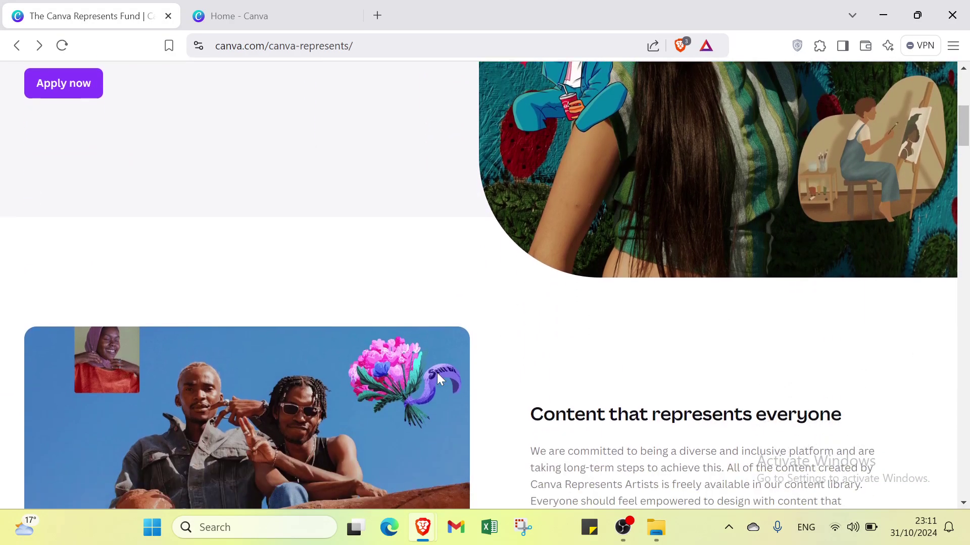
pyautogui.scroll(-1, 438, 376)
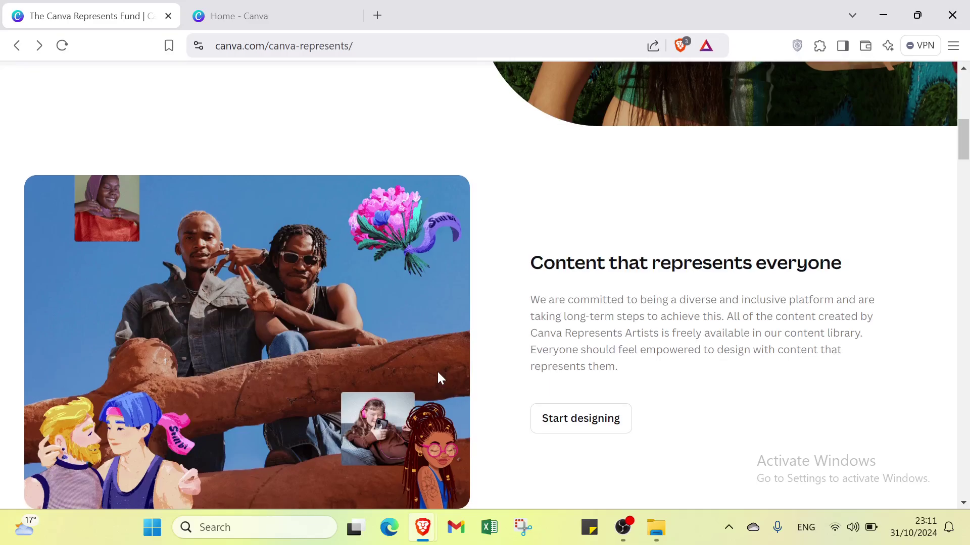
pyautogui.scroll(-1, 439, 374)
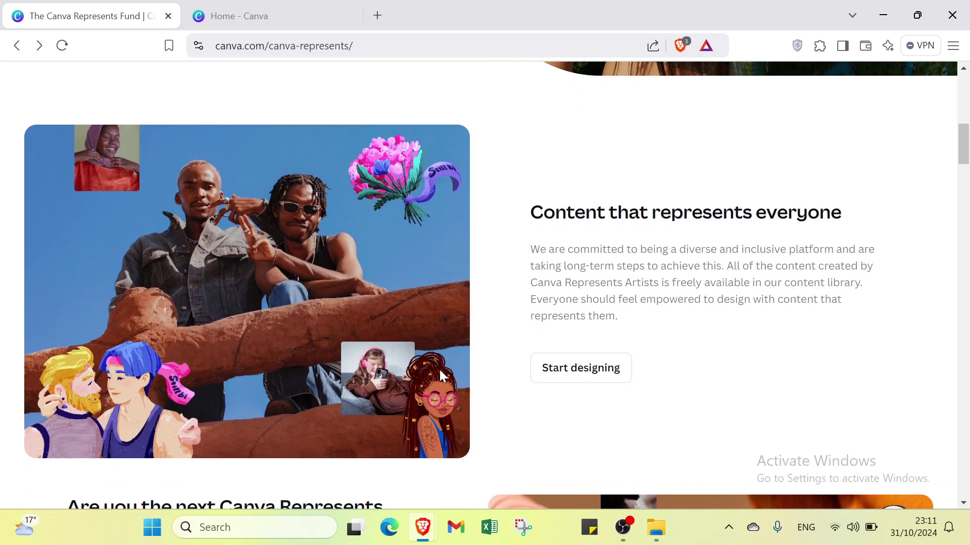
pyautogui.scroll(-2, 434, 379)
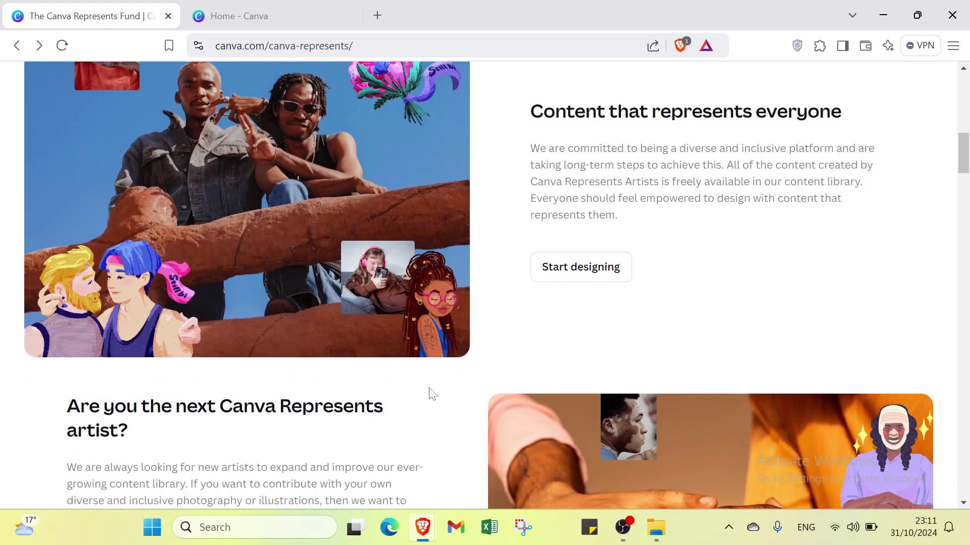
pyautogui.scroll(-1, 432, 394)
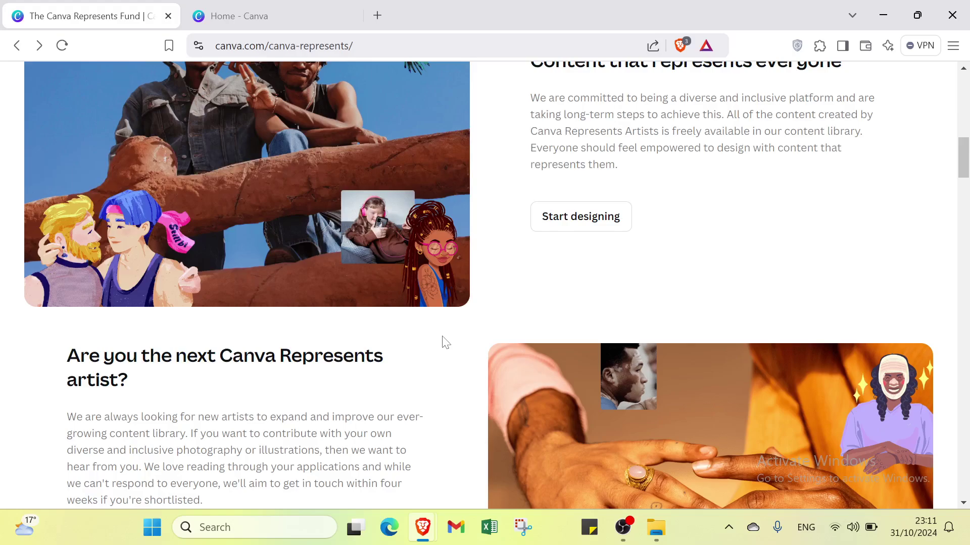
pyautogui.scroll(15, 445, 361)
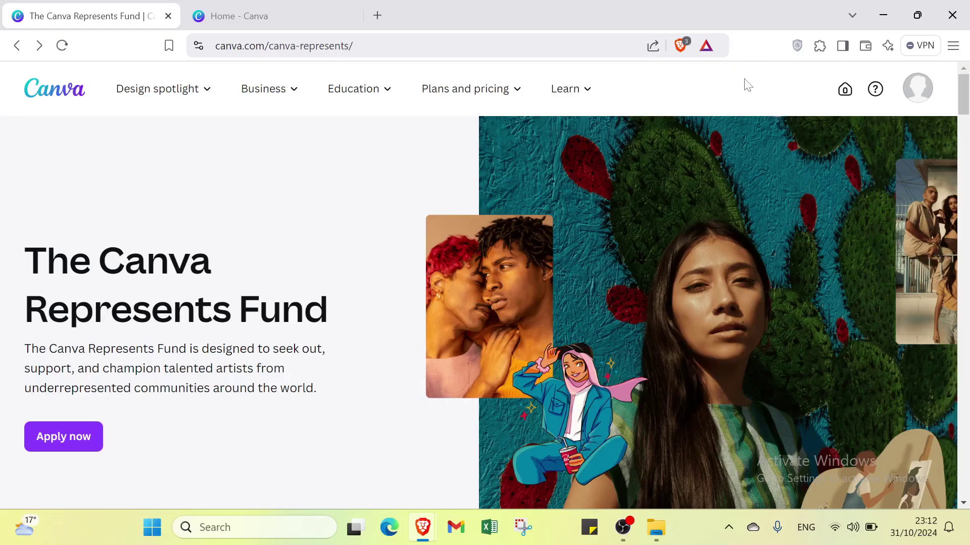
pyautogui.click(916, 87)
pyautogui.moveTo(571, 124)
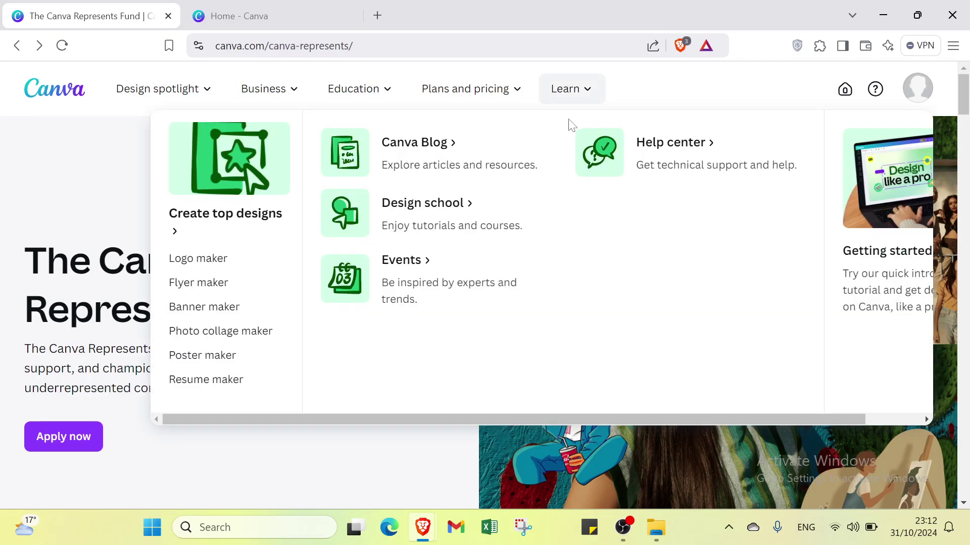
pyautogui.moveTo(268, 91)
pyautogui.moveTo(489, 98)
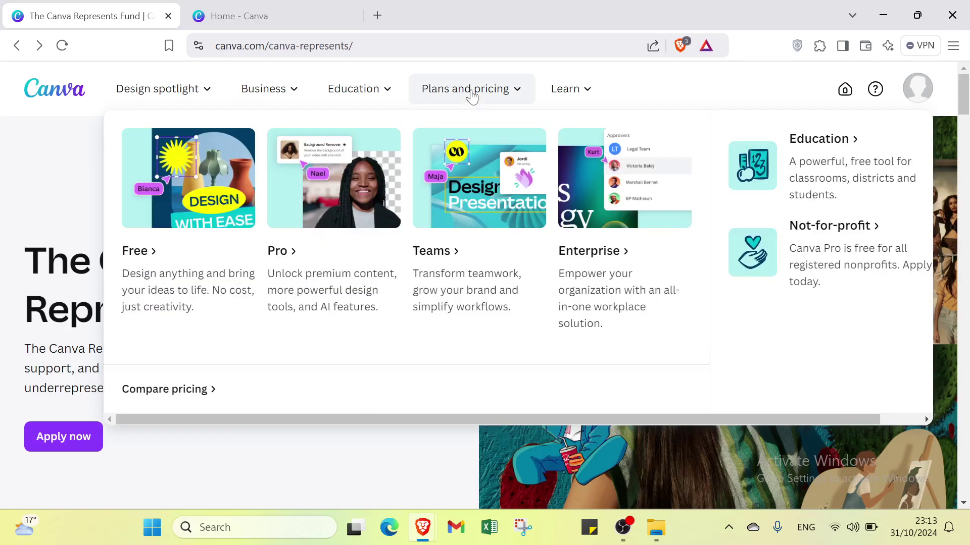
# Open the page of the Free plan from the plans and pricing options and look through its content.
pyautogui.click(466, 96)
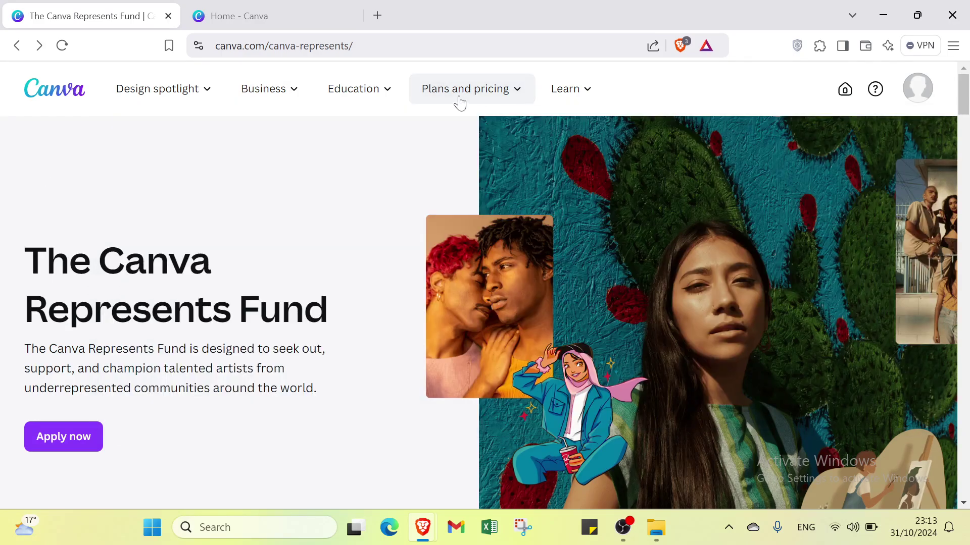
pyautogui.click(460, 98)
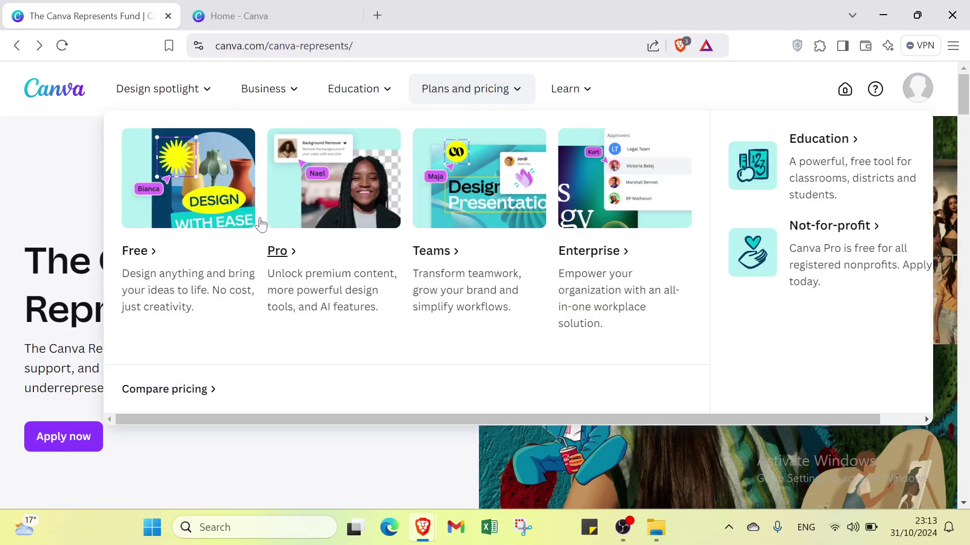
pyautogui.click(160, 250)
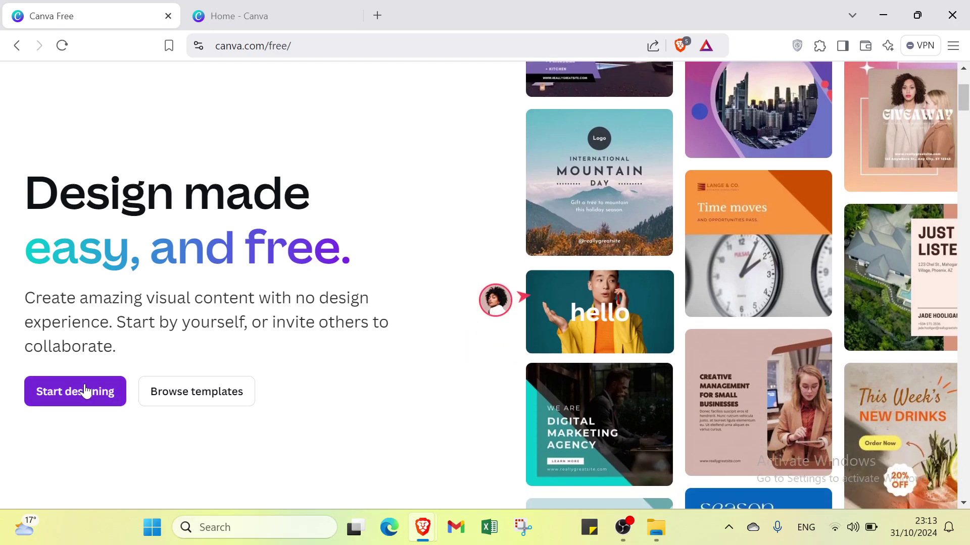
pyautogui.scroll(-4, 326, 345)
pyautogui.scroll(-5, 326, 344)
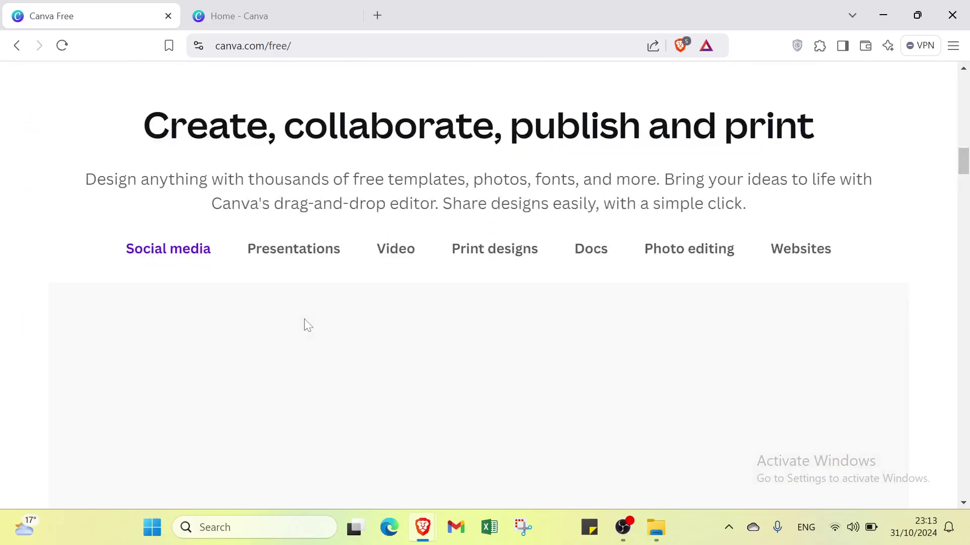
pyautogui.scroll(3, 303, 325)
pyautogui.scroll(-20, 278, 329)
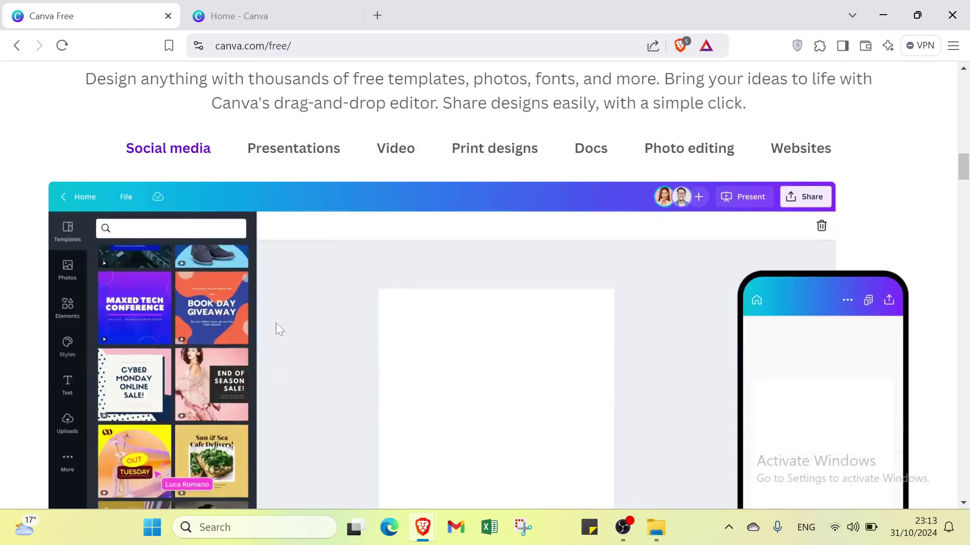
pyautogui.scroll(20, 286, 316)
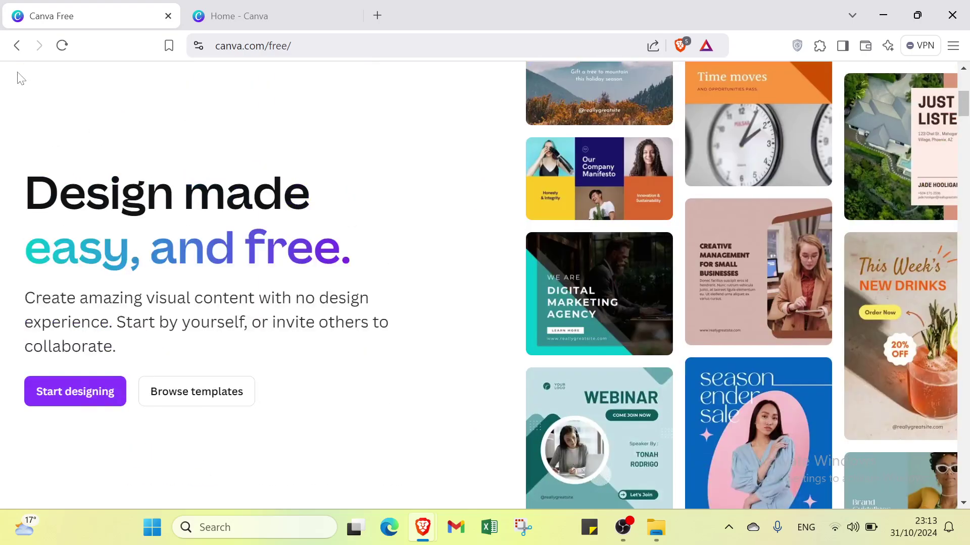
# Return to the Canva Represents Fund page and view the overview of the available plans.
pyautogui.click(17, 45)
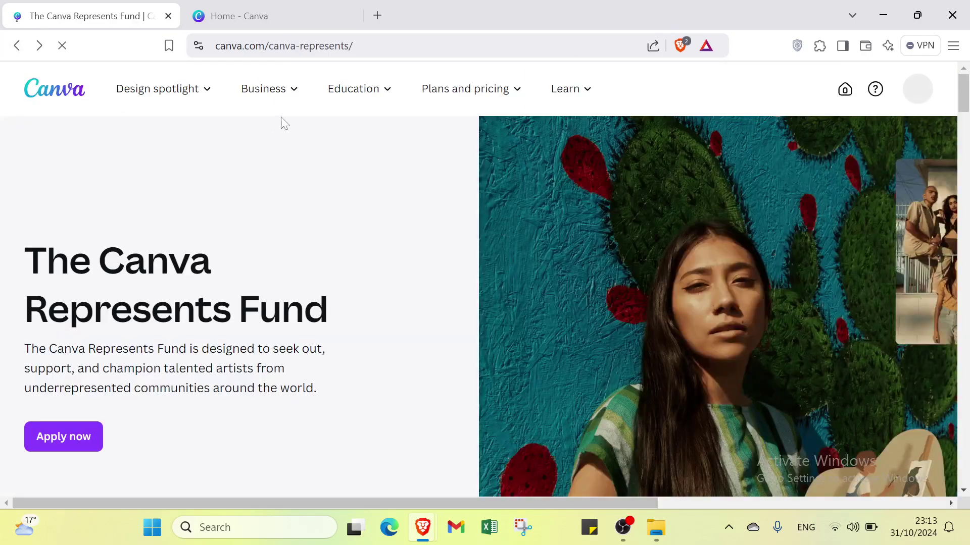
pyautogui.click(422, 88)
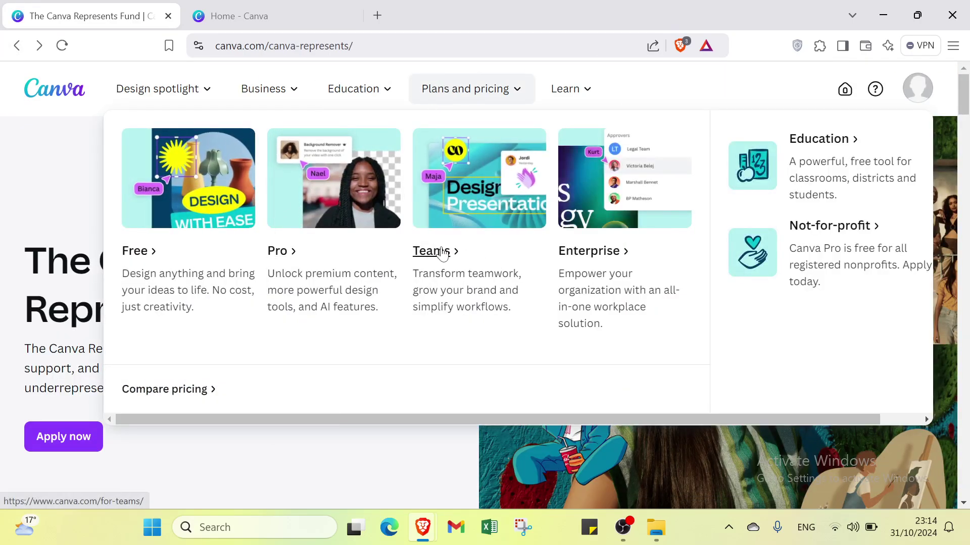
pyautogui.click(190, 82)
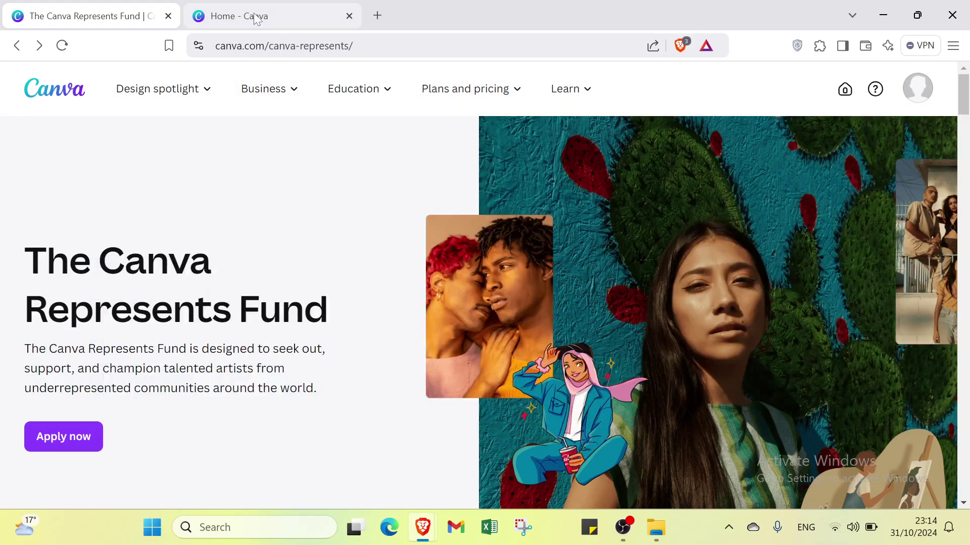
pyautogui.click(255, 20)
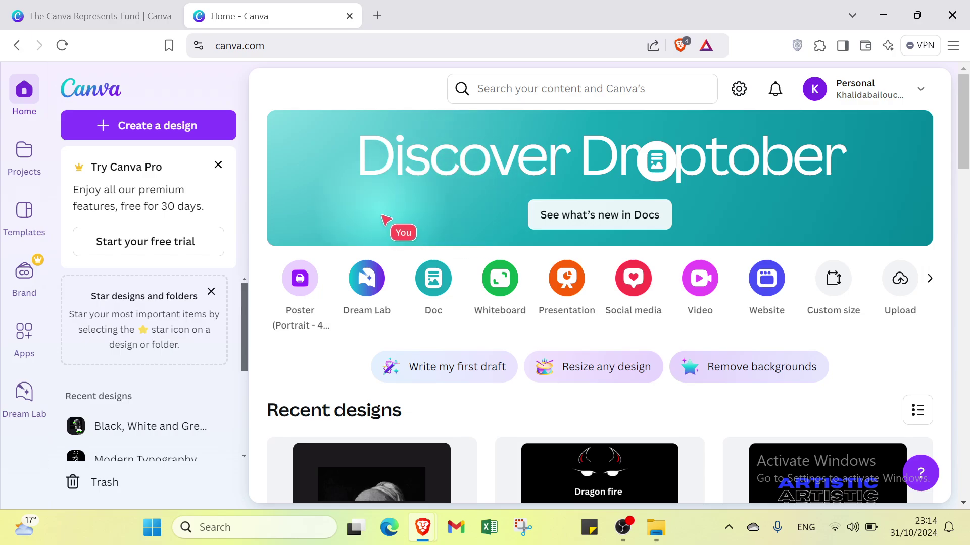
pyautogui.click(114, 13)
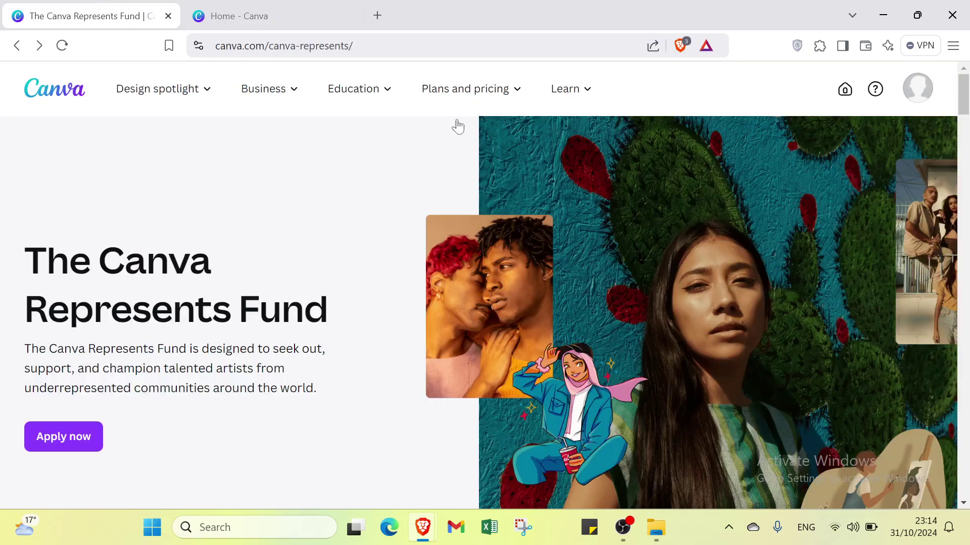
pyautogui.click(912, 87)
pyautogui.click(672, 187)
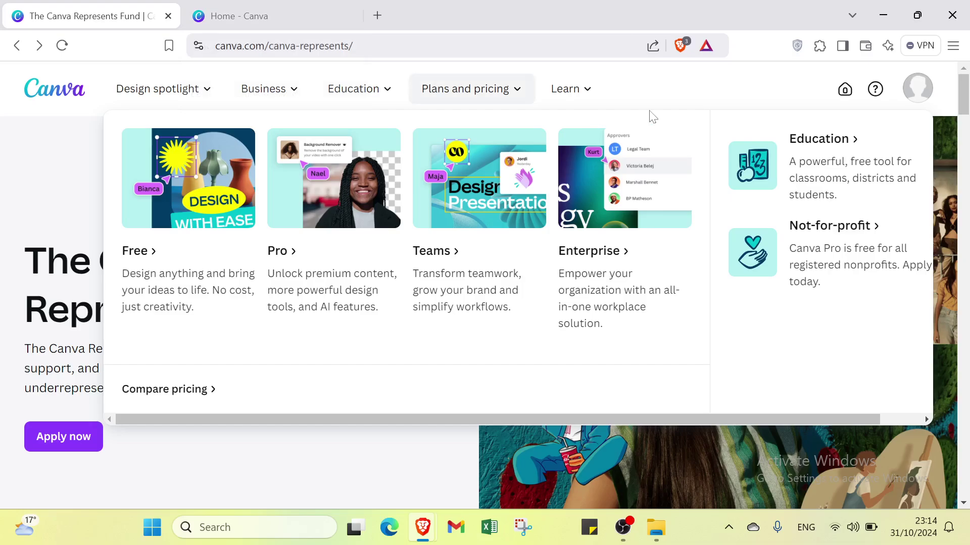
pyautogui.moveTo(568, 89)
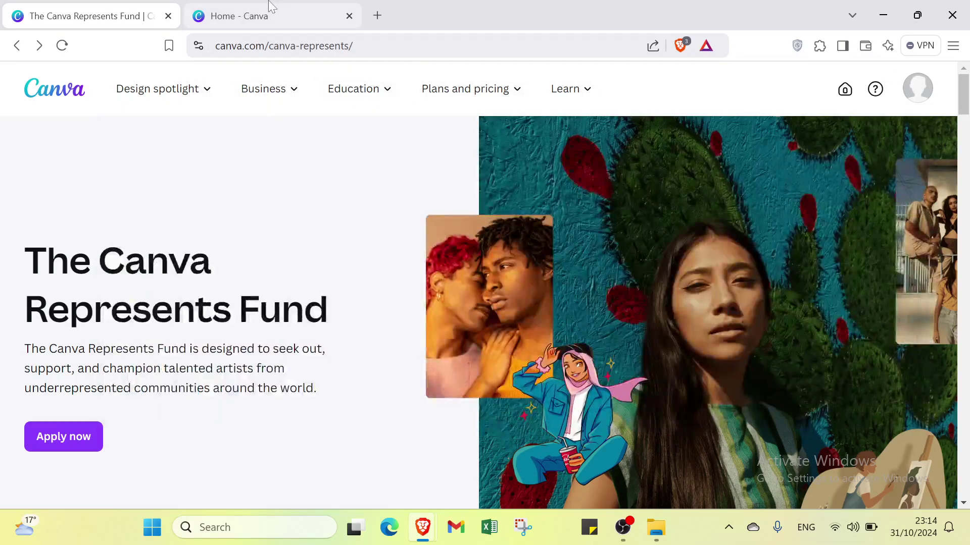
# On the Canva home page, search for "t-shirt" and show all matching Canva templates.
pyautogui.click(273, 10)
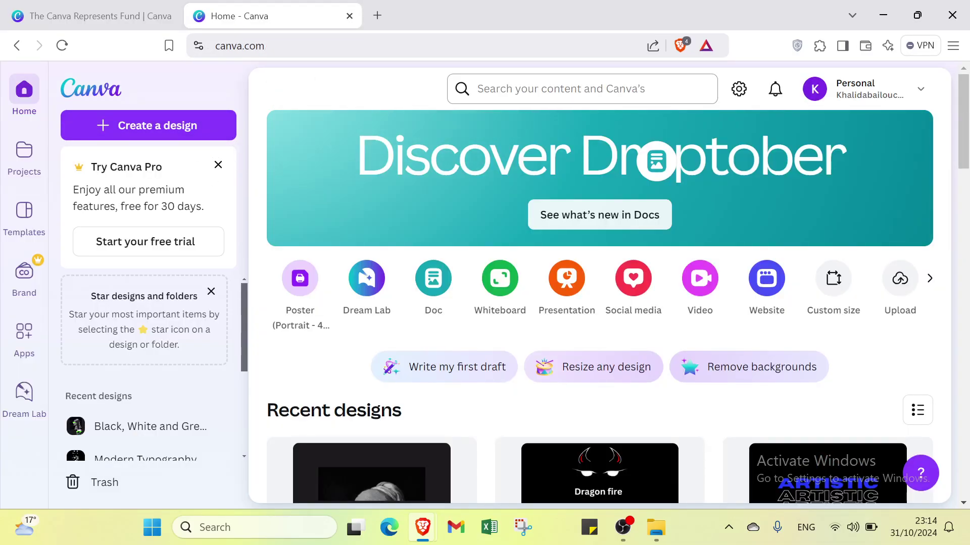
pyautogui.click(478, 88)
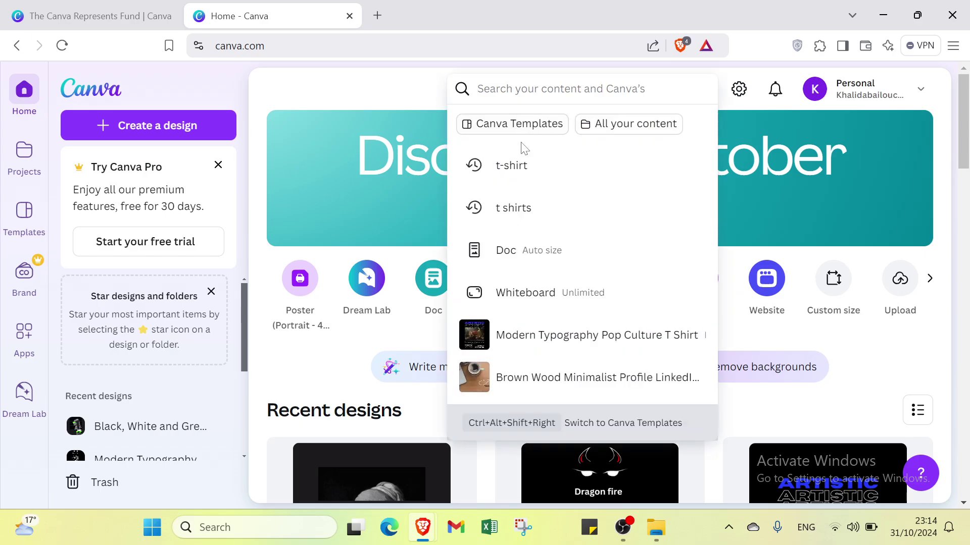
pyautogui.click(521, 167)
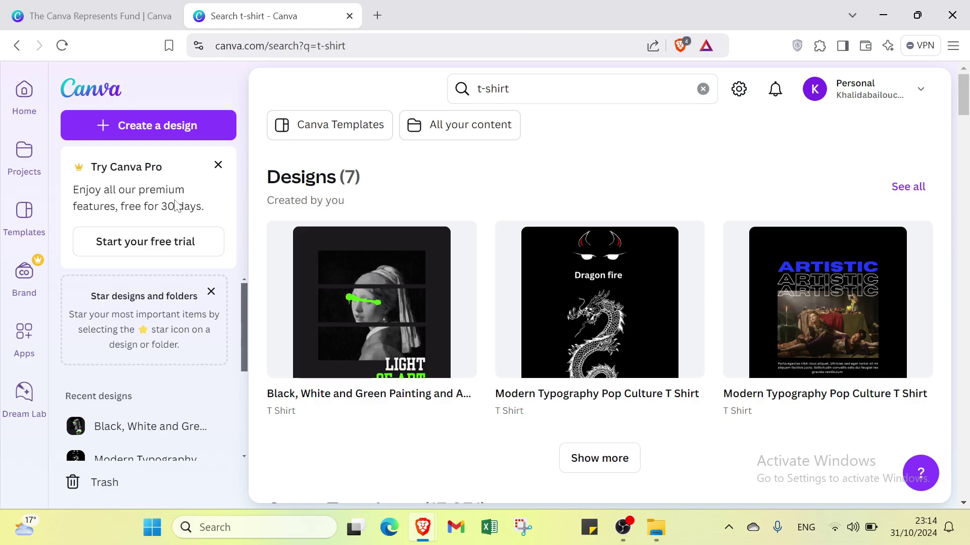
pyautogui.scroll(-5, 721, 282)
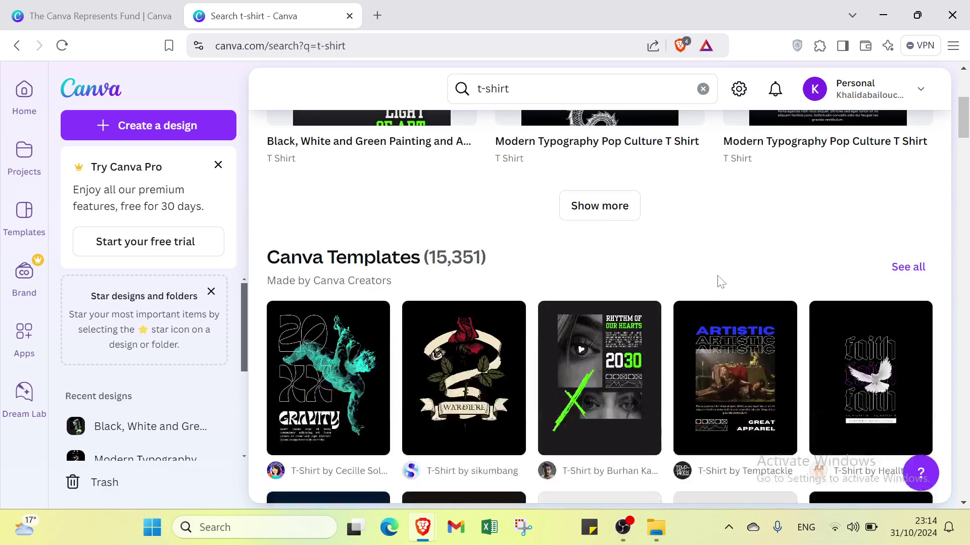
pyautogui.click(909, 268)
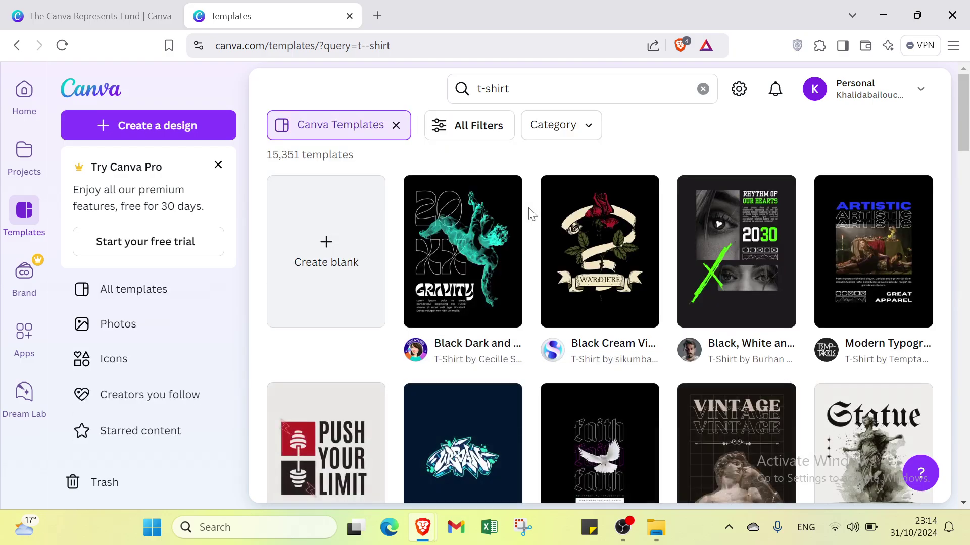
# Open all filters for the t-shirt templates and look through the subcategories of the Business category.
pyautogui.click(462, 132)
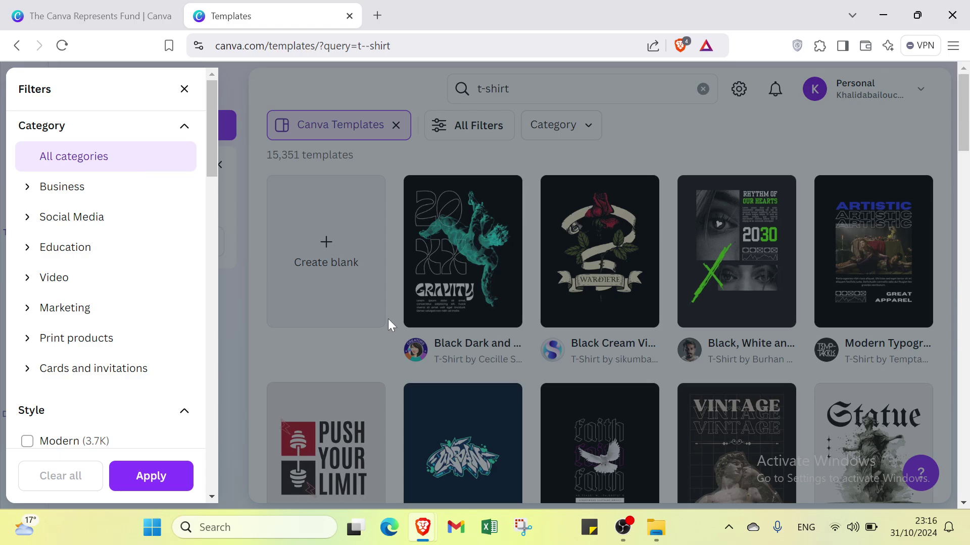
pyautogui.click(131, 201)
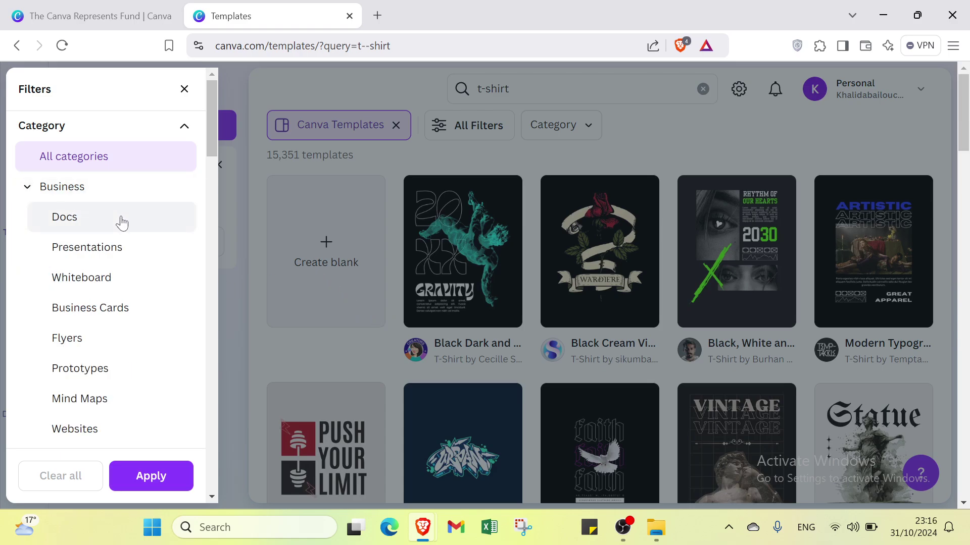
pyautogui.scroll(-1, 108, 255)
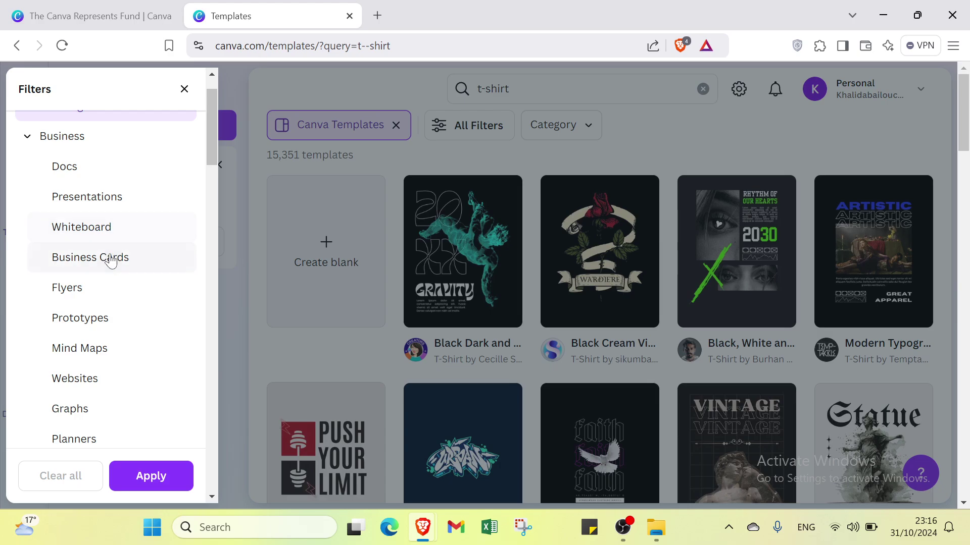
pyautogui.scroll(-1, 98, 309)
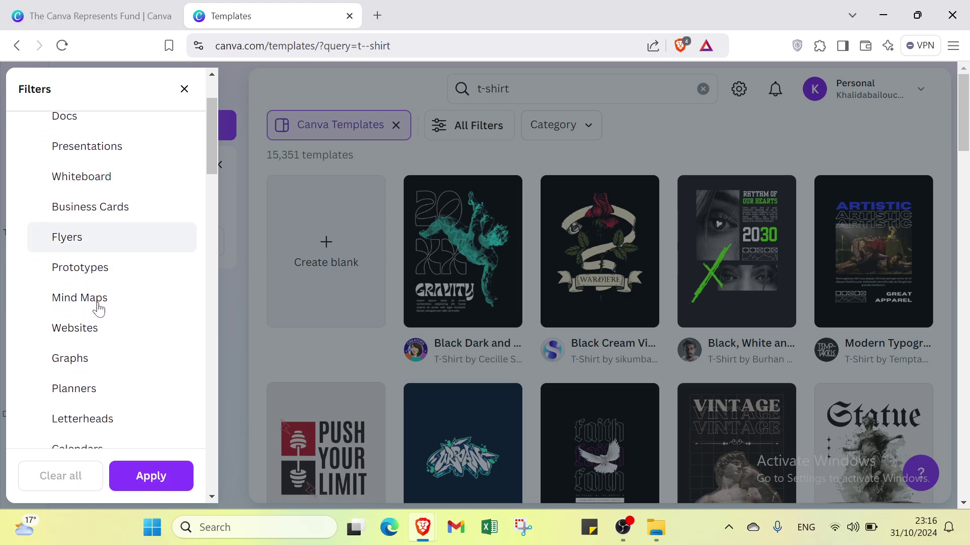
pyautogui.scroll(-1, 92, 302)
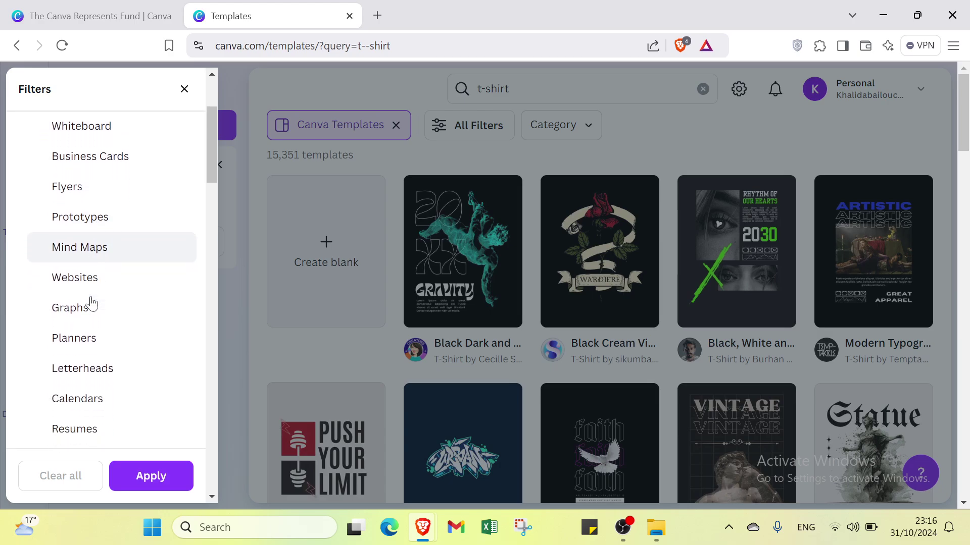
pyautogui.scroll(-1, 94, 353)
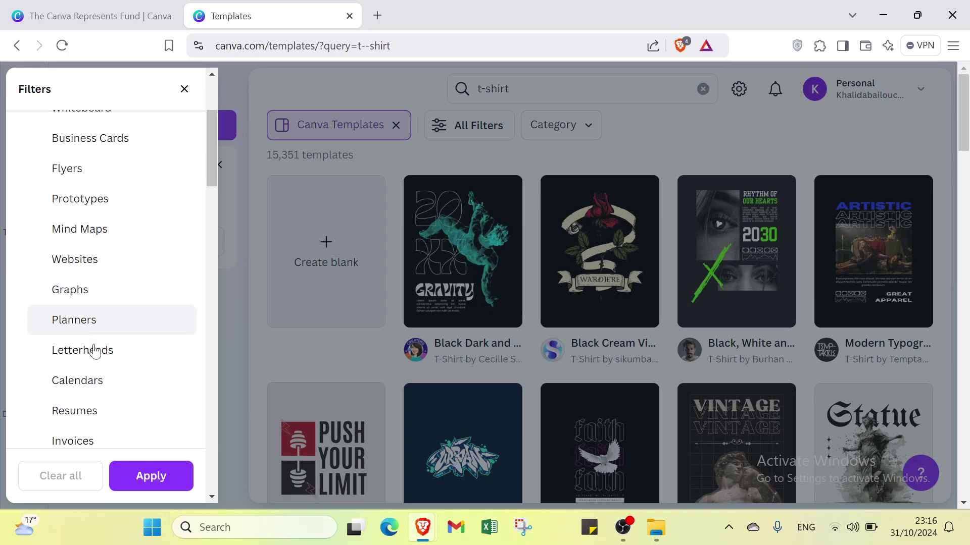
pyautogui.scroll(-3, 83, 357)
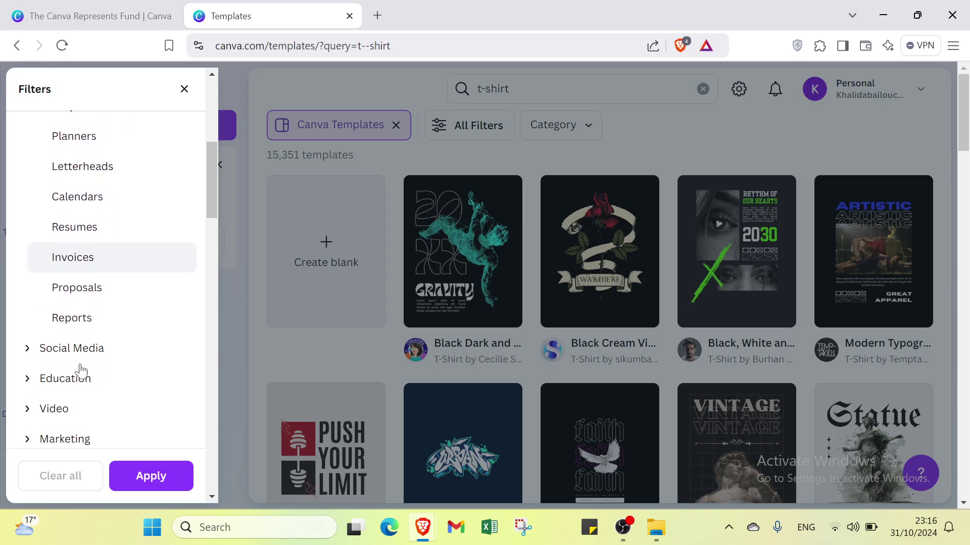
pyautogui.scroll(-3, 71, 303)
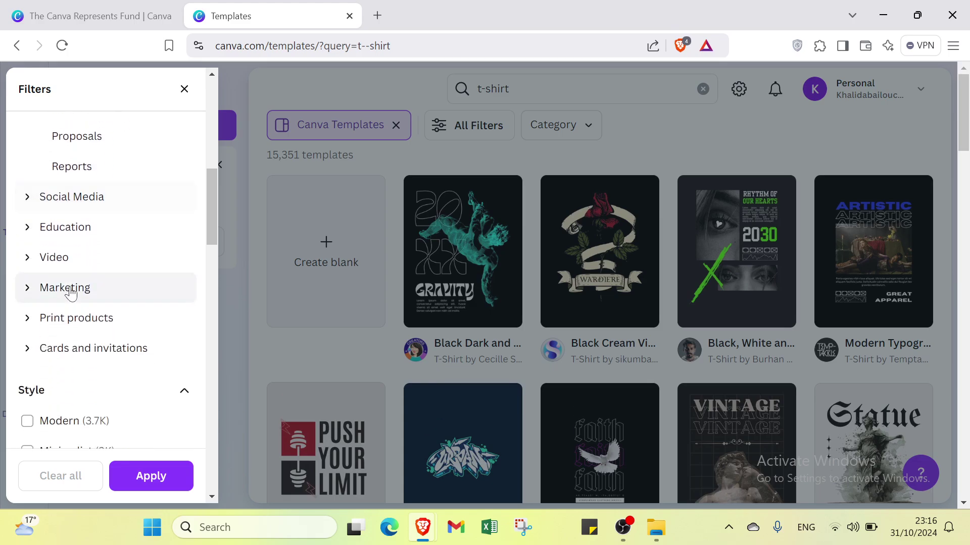
# Expand the Social Media, Education, Video, Marketing, Print products, and Cards and invitations categories to examine their subcategories.
pyautogui.click(82, 203)
pyautogui.scroll(-3, 75, 260)
pyautogui.scroll(-4, 75, 264)
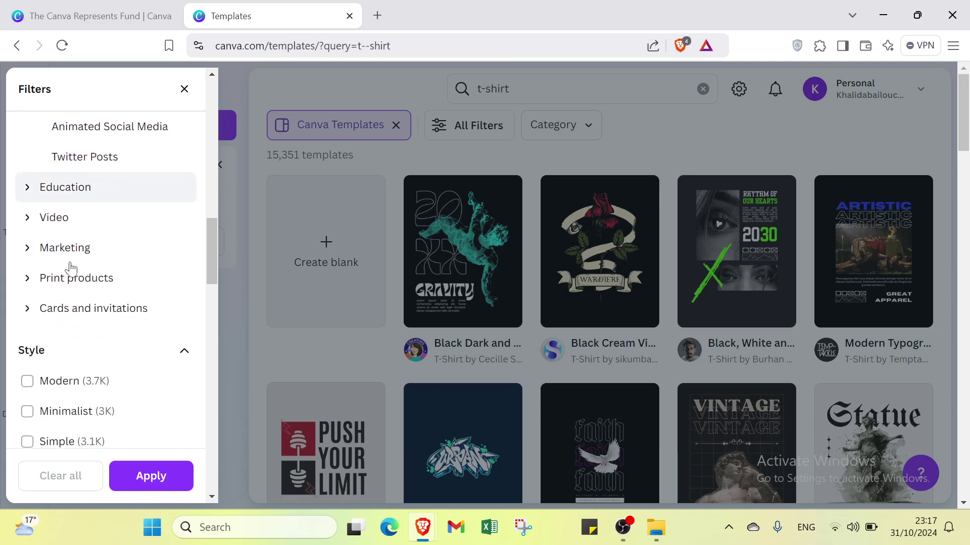
pyautogui.click(65, 194)
pyautogui.scroll(-2, 63, 239)
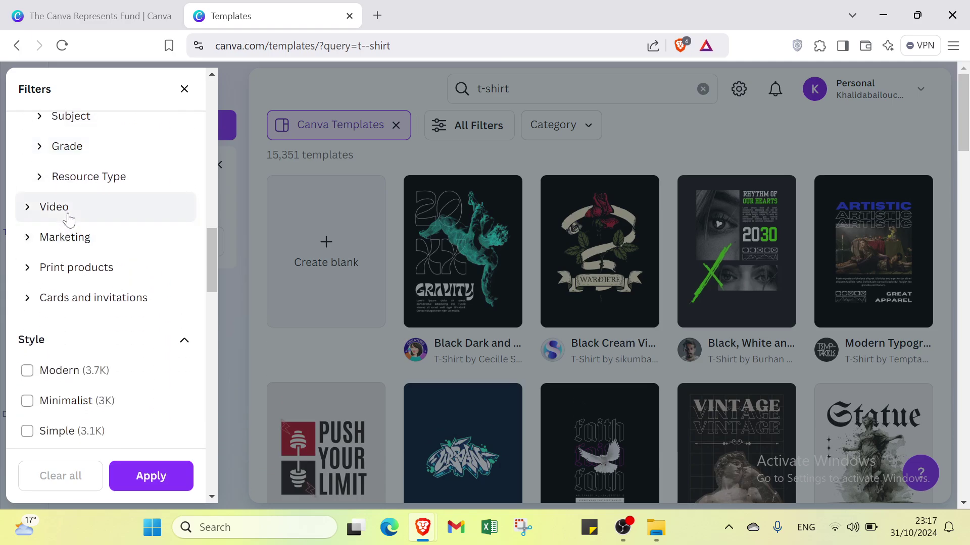
pyautogui.click(65, 209)
pyautogui.scroll(-4, 67, 216)
pyautogui.click(60, 247)
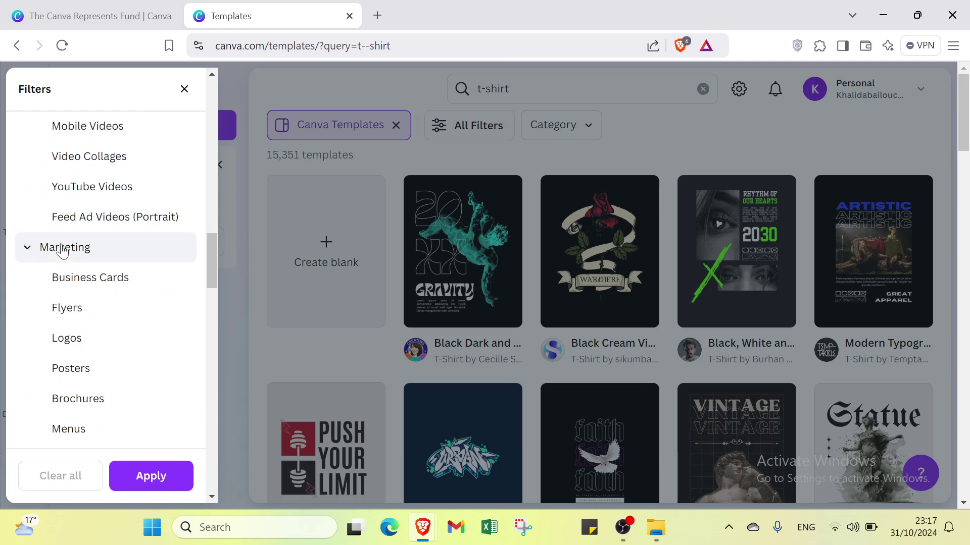
pyautogui.scroll(-6, 81, 207)
pyautogui.click(76, 224)
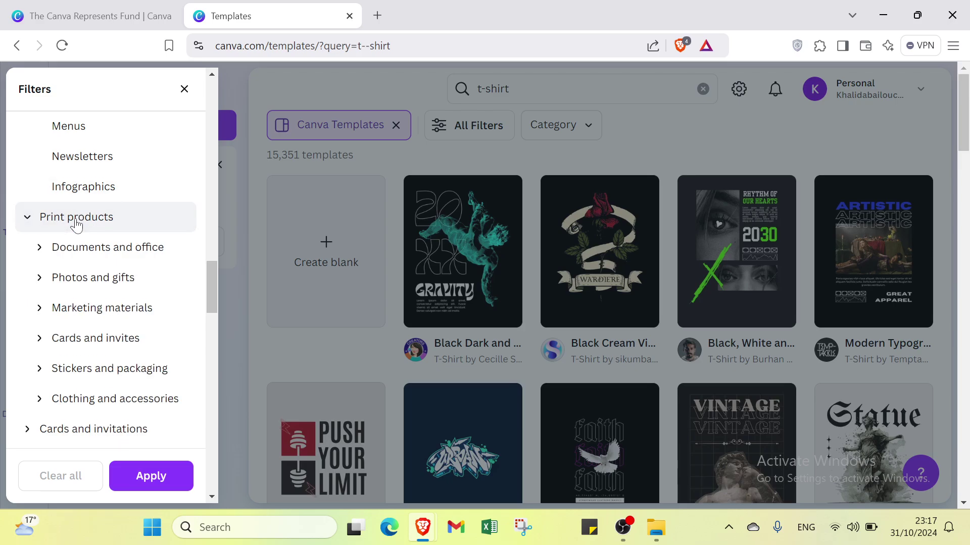
pyautogui.scroll(-5, 76, 225)
pyautogui.click(82, 181)
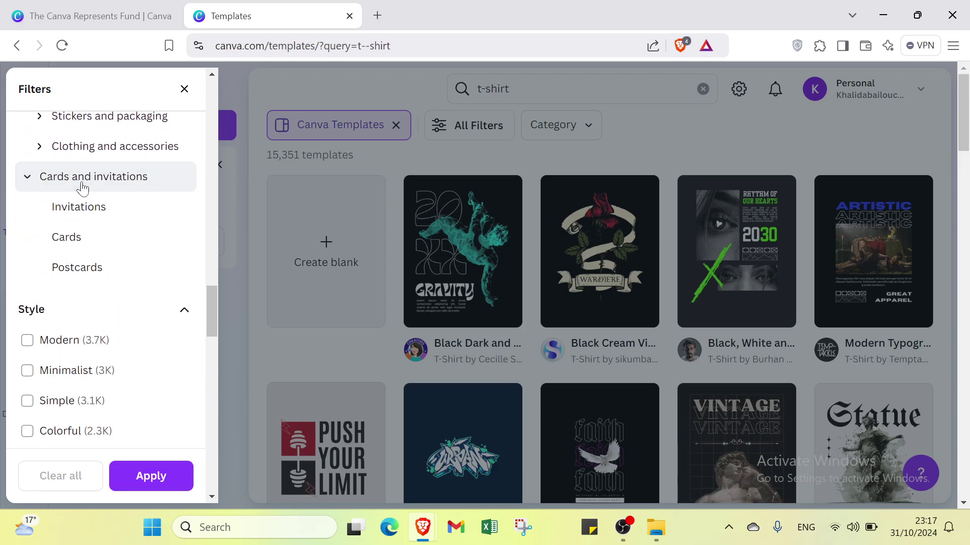
pyautogui.scroll(-3, 86, 191)
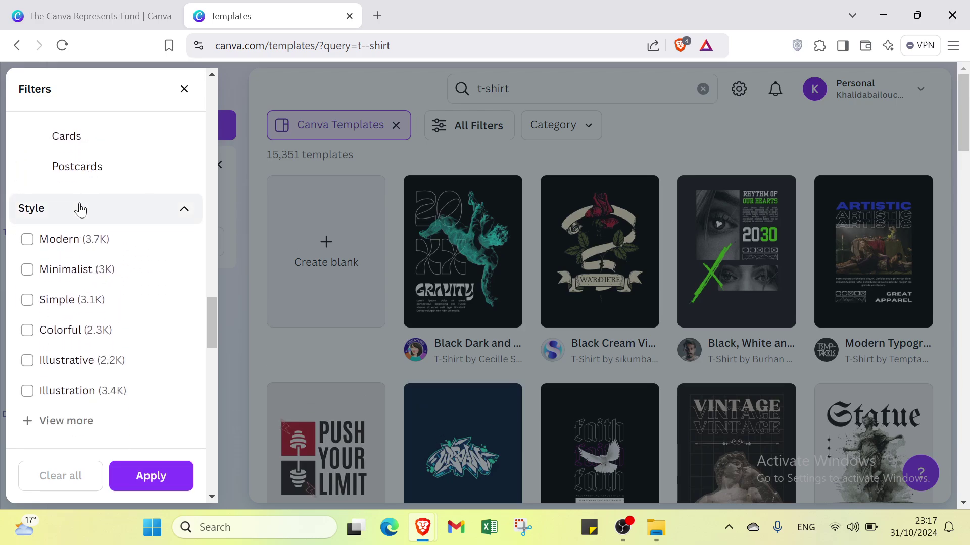
# Select the Modern style and the Black theme as template filters.
pyautogui.click(66, 242)
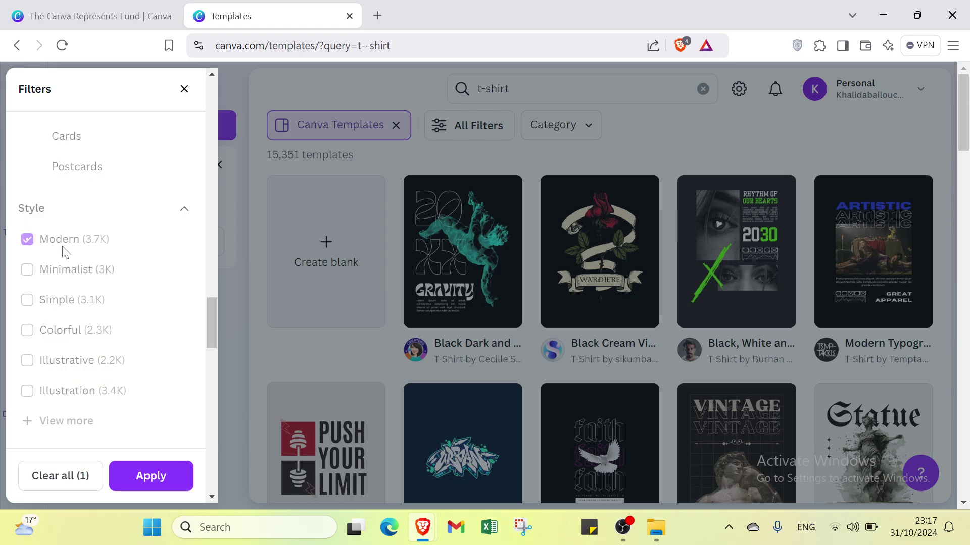
pyautogui.scroll(-4, 43, 282)
pyautogui.scroll(-2, 43, 285)
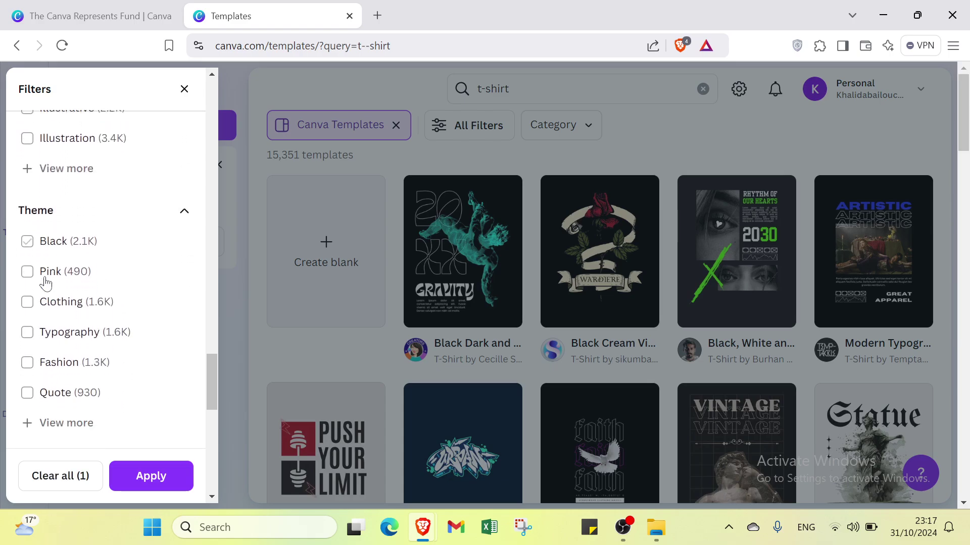
pyautogui.click(60, 199)
pyautogui.scroll(-2, 50, 244)
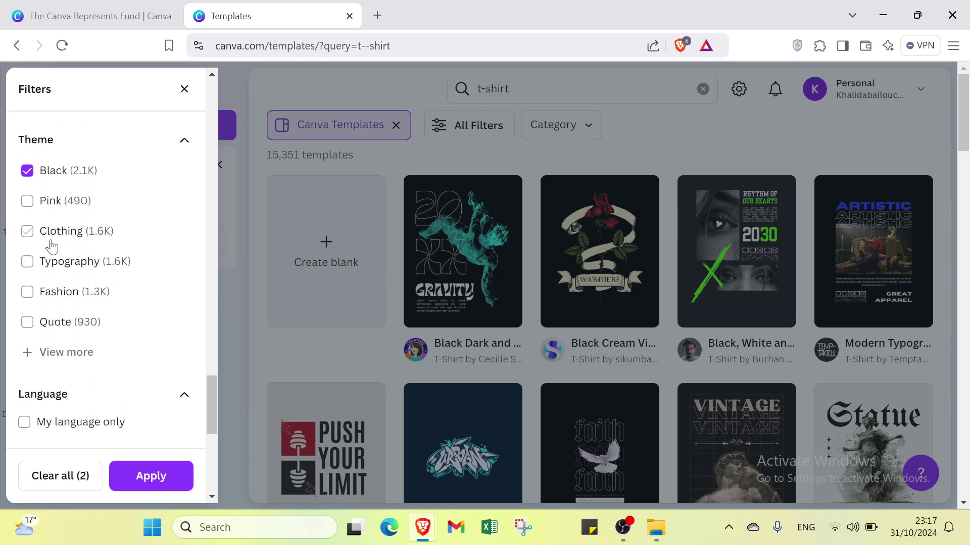
# Limit the templates to the Free price and the black color, and apply the filters.
pyautogui.scroll(-3, 59, 262)
pyautogui.scroll(1, 60, 262)
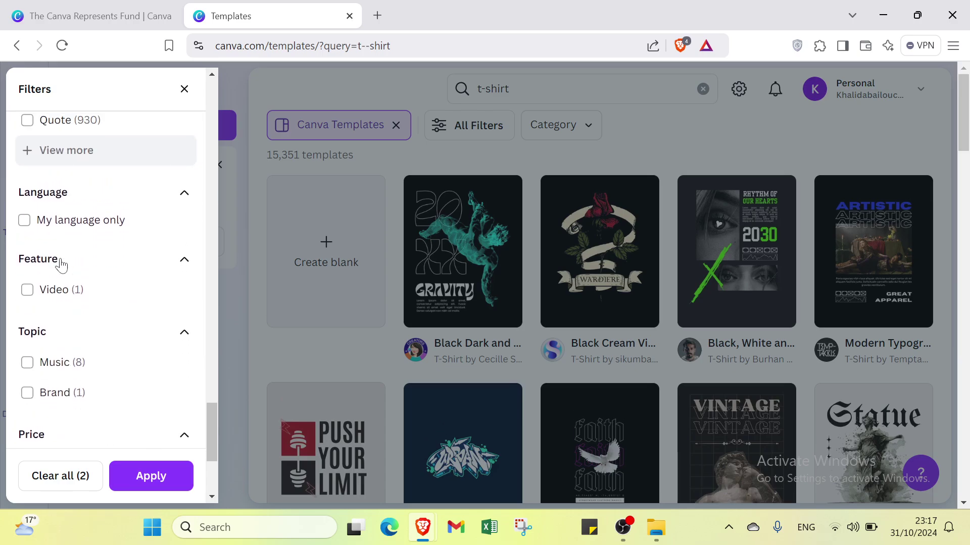
pyautogui.scroll(-1, 59, 243)
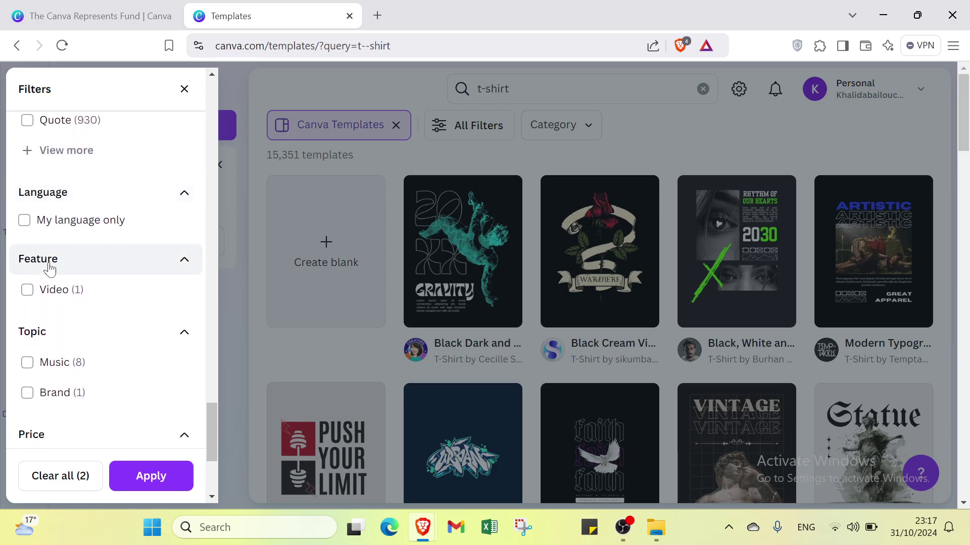
pyautogui.scroll(-2, 50, 270)
pyautogui.scroll(-2, 51, 274)
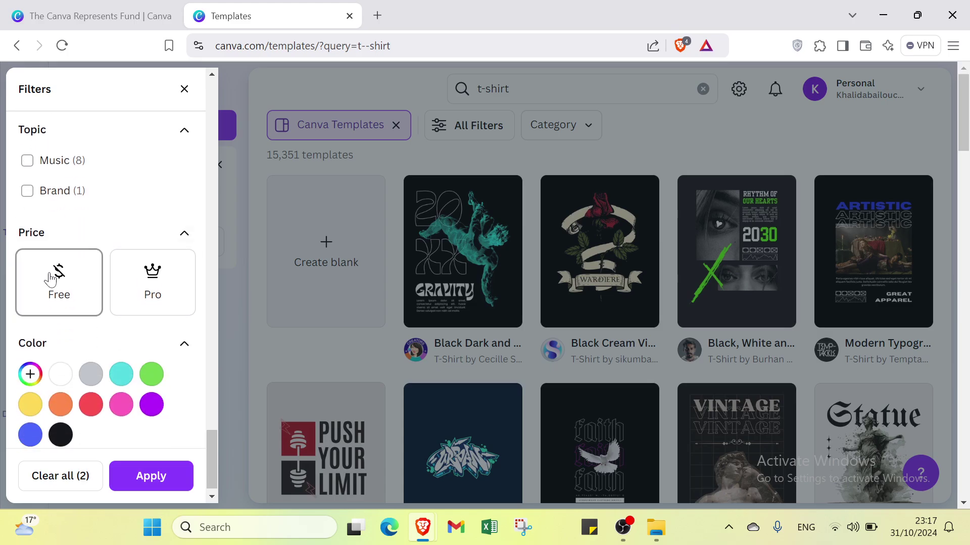
pyautogui.click(46, 289)
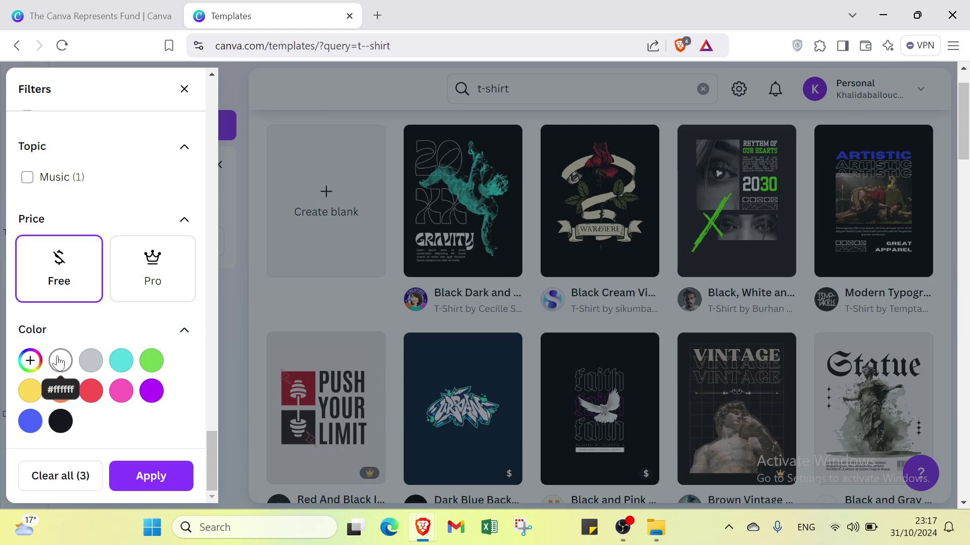
pyautogui.click(60, 423)
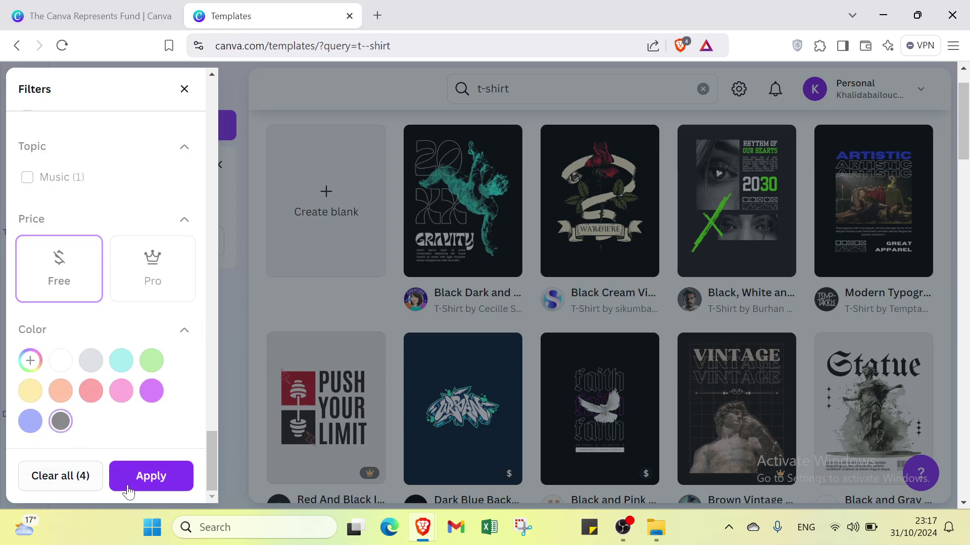
pyautogui.click(151, 476)
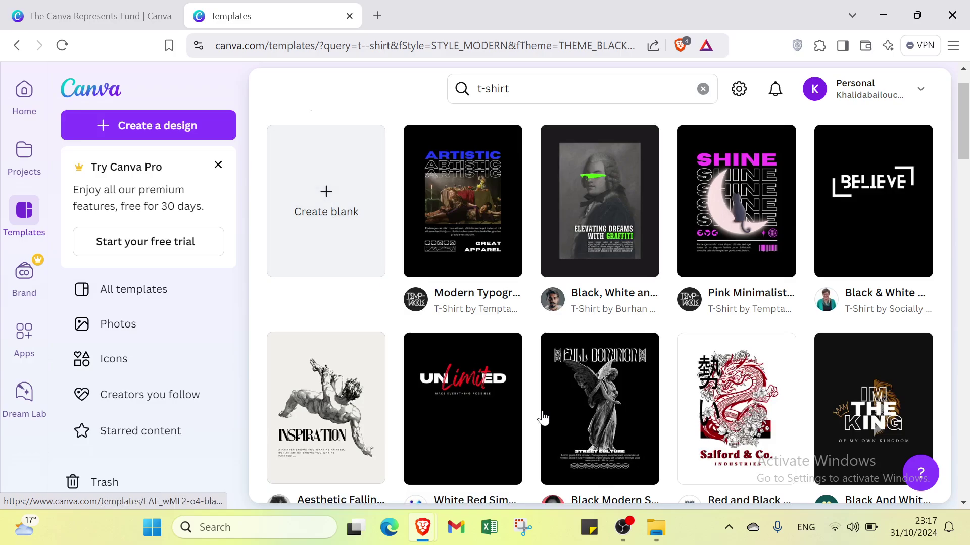
# Open the "Black Modern Skull Streetwear Aesthetic T-Shirt" template with the winged statue for customizing.
pyautogui.click(576, 396)
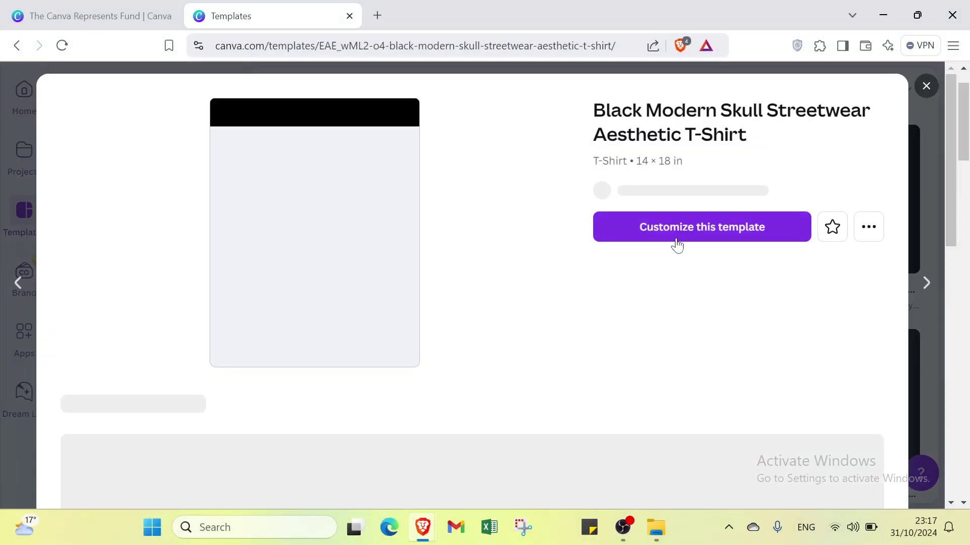
pyautogui.click(677, 241)
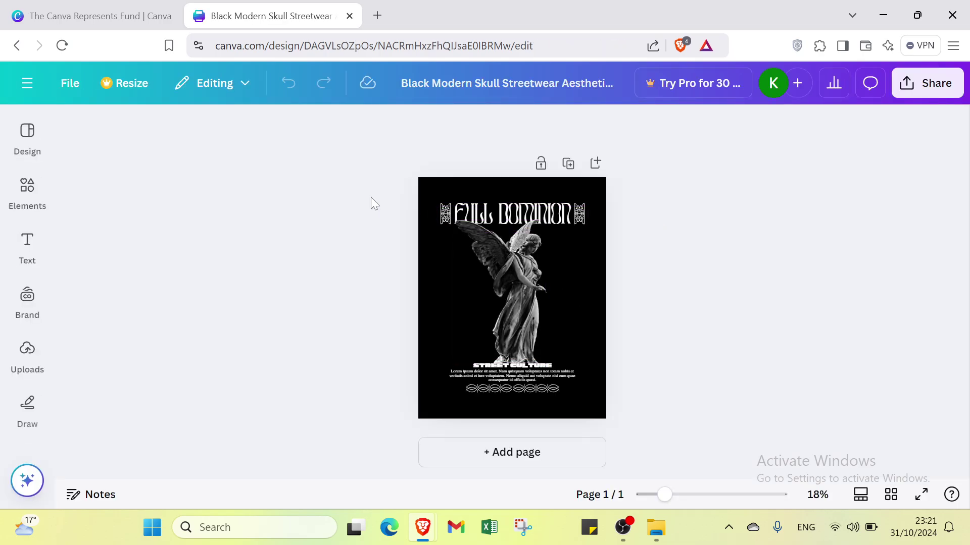
# Look through the suggested t-shirt templates in the editor and open the elements library.
pyautogui.click(27, 134)
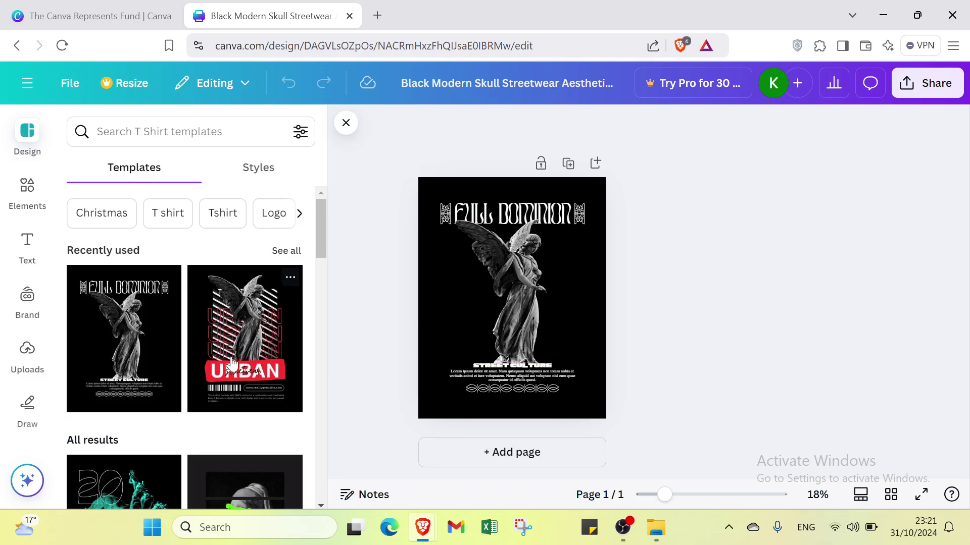
pyautogui.scroll(-2, 231, 363)
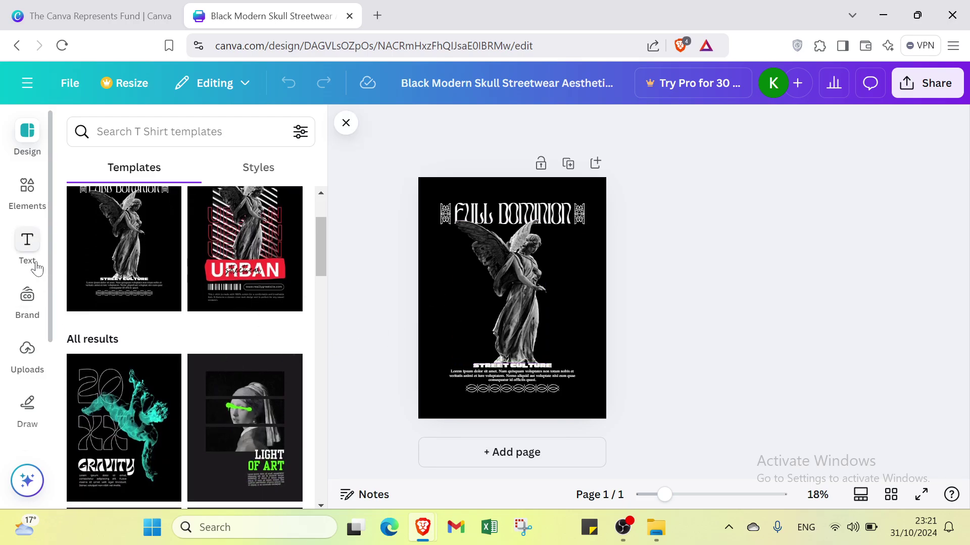
pyautogui.click(24, 187)
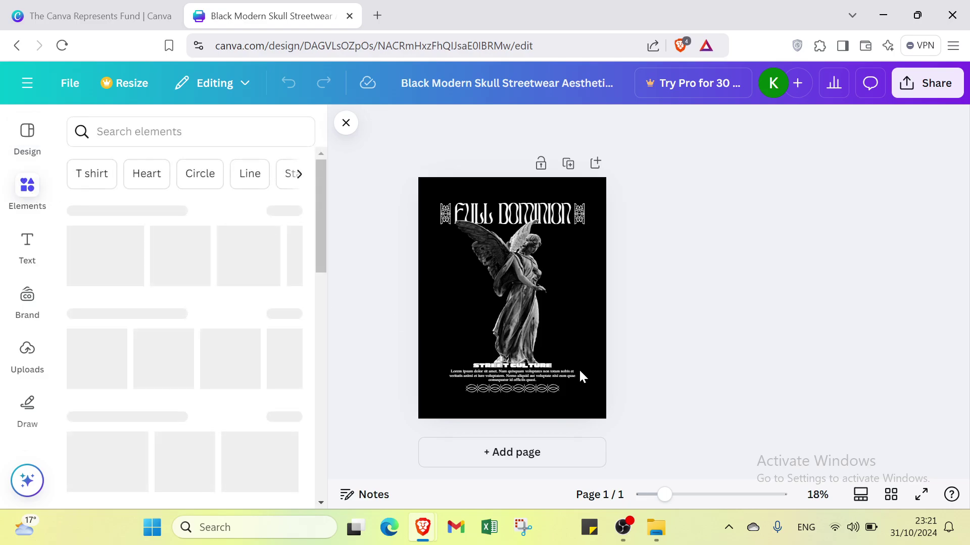
# Delete the angel statue, the "FULL DOMINION" title, its two side ornaments and the lorem ipsum paragraph from the page.
pyautogui.click(532, 300)
pyautogui.press('Delete')
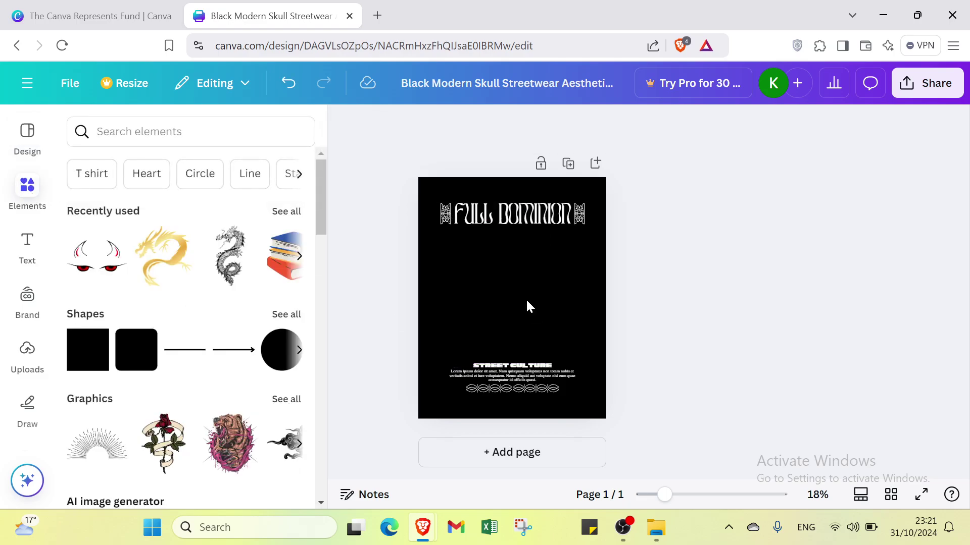
pyautogui.click(491, 217)
pyautogui.press('Delete')
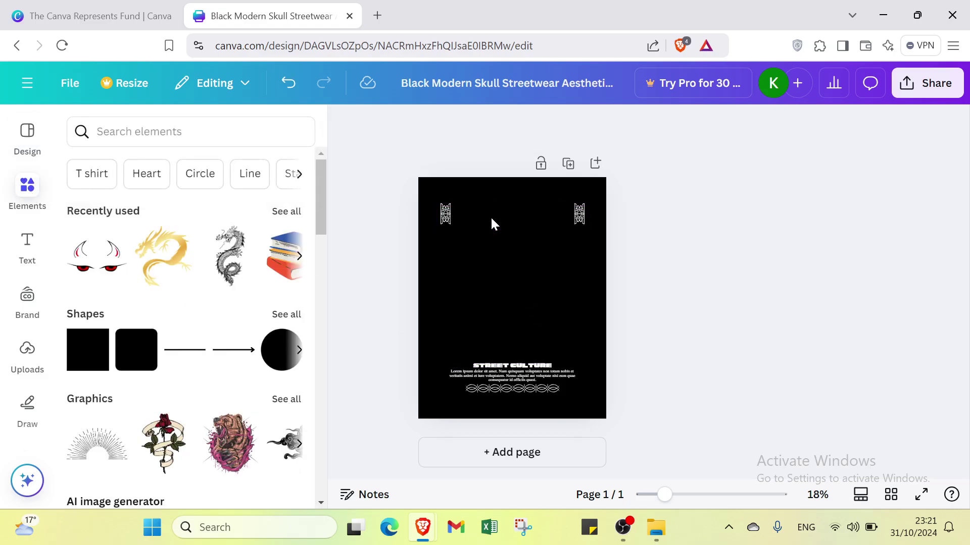
pyautogui.click(446, 214)
pyautogui.press('Delete')
pyautogui.press('Delete')
pyautogui.click(533, 374)
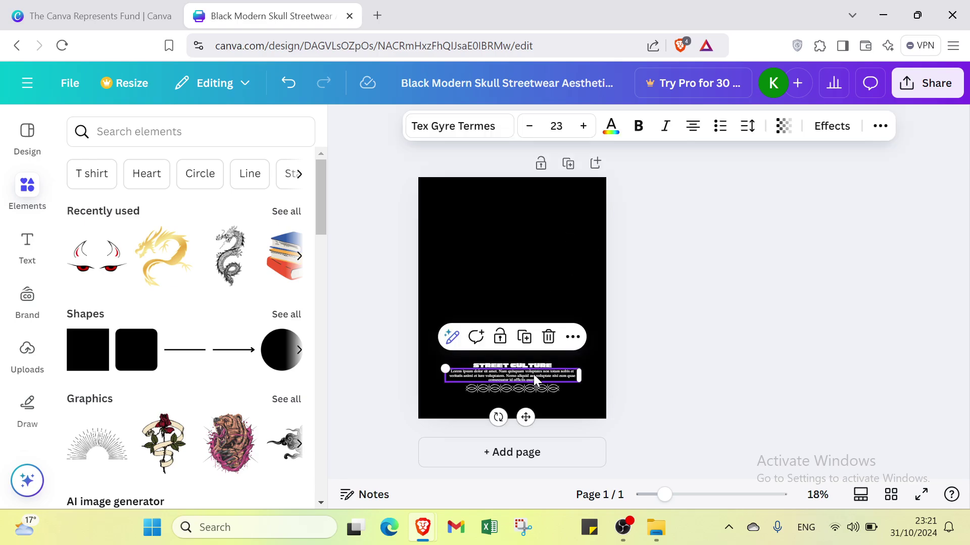
pyautogui.press('Delete')
# Delete the template's background element and set the page background color to solid black.
pyautogui.click(520, 373)
pyautogui.press('Delete')
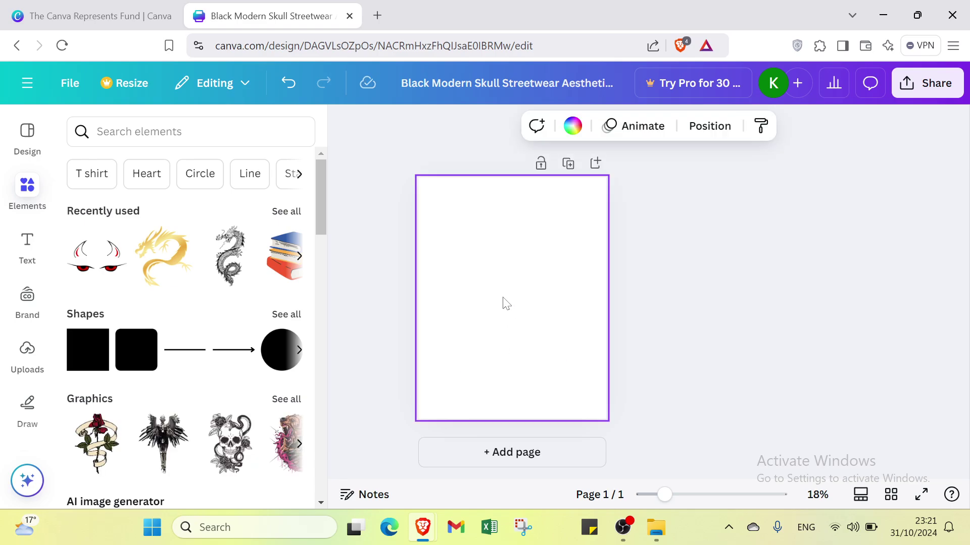
pyautogui.click(572, 130)
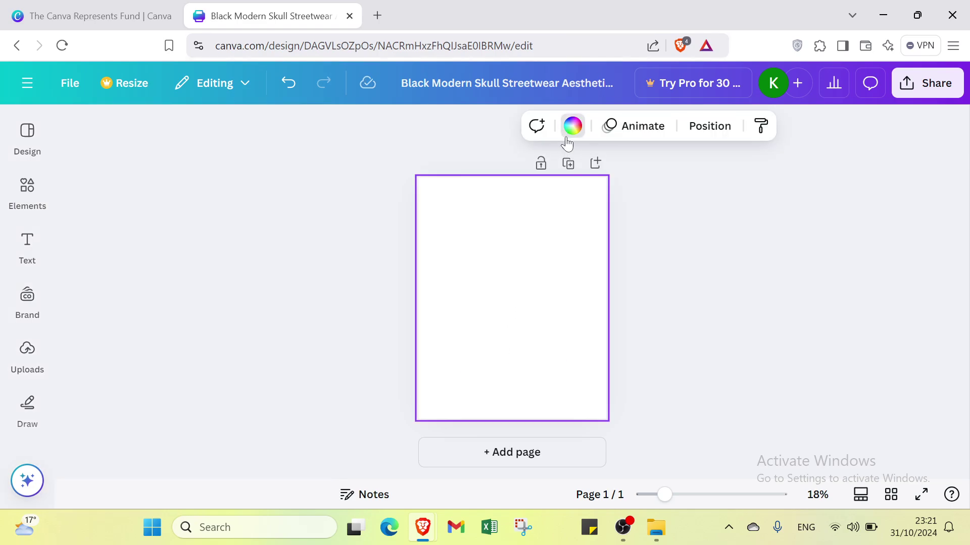
pyautogui.click(72, 443)
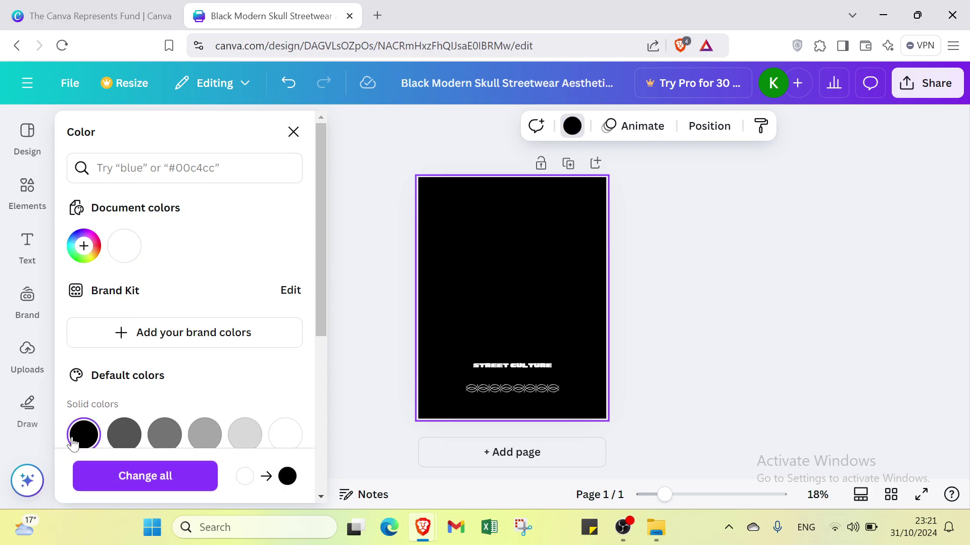
# Delete the "STREET CULTURE" text and the chain ornaments below it from the black page.
pyautogui.click(530, 363)
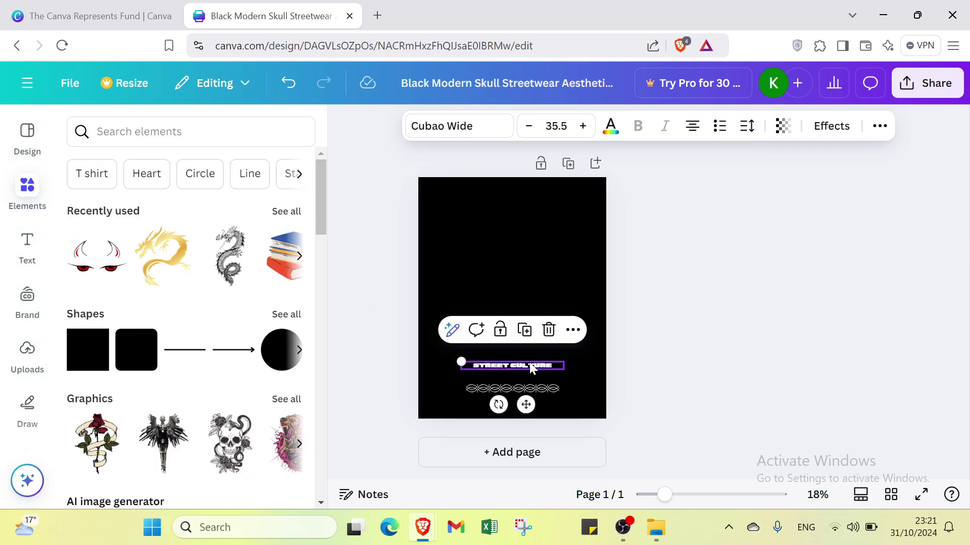
pyautogui.press('Delete')
pyautogui.click(519, 378)
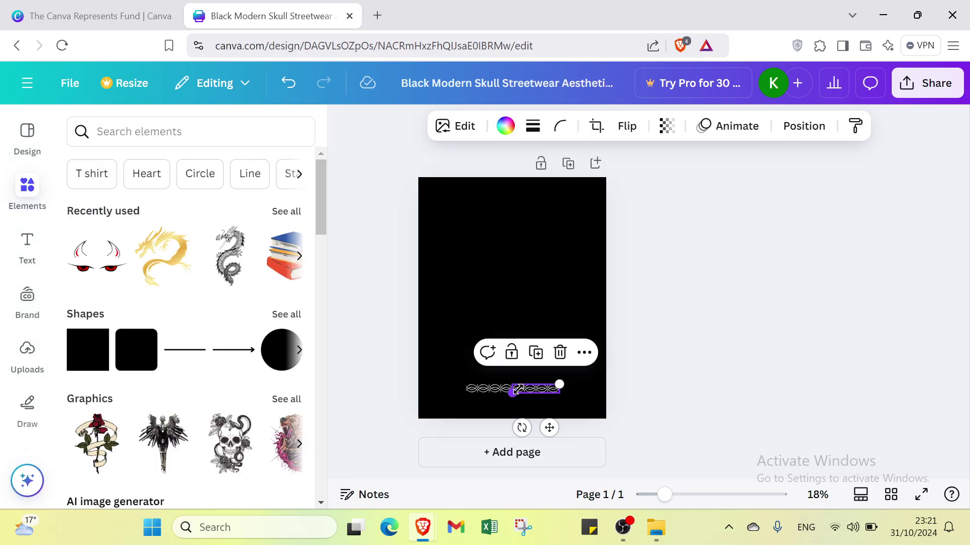
pyautogui.moveTo(558, 387); pyautogui.dragTo(513, 386)
pyautogui.press('Delete')
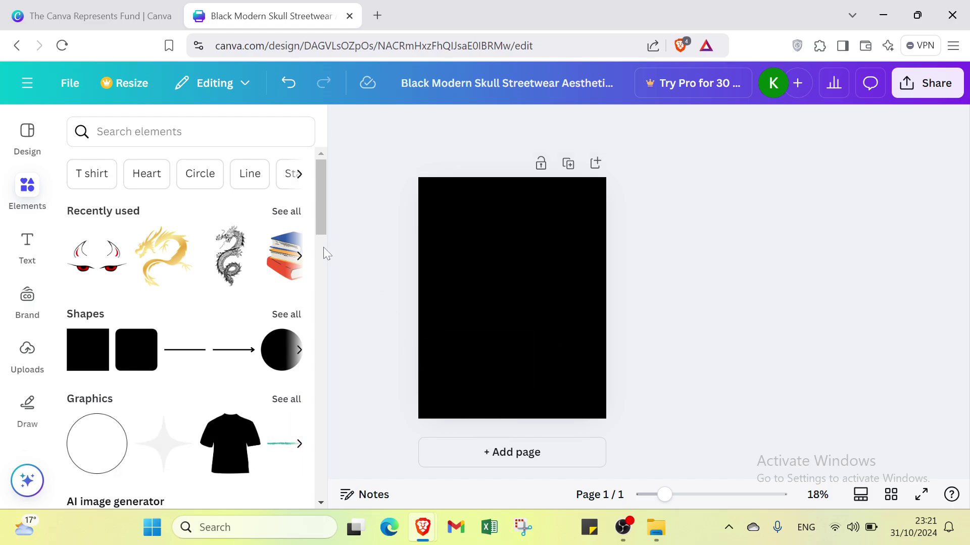
# Add the golden dragon from the recently used elements to the page and browse the rest of the elements library.
pyautogui.click(182, 264)
pyautogui.click(716, 290)
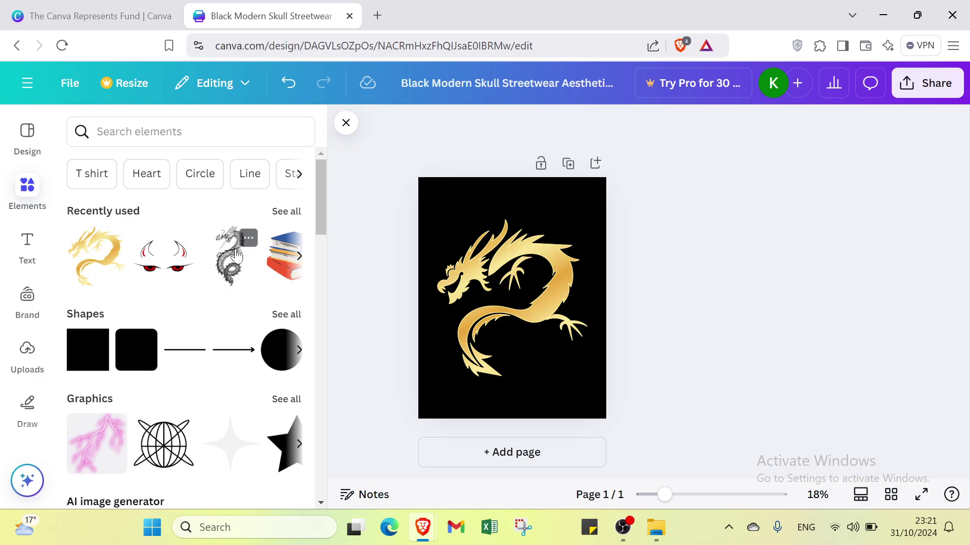
pyautogui.click(299, 256)
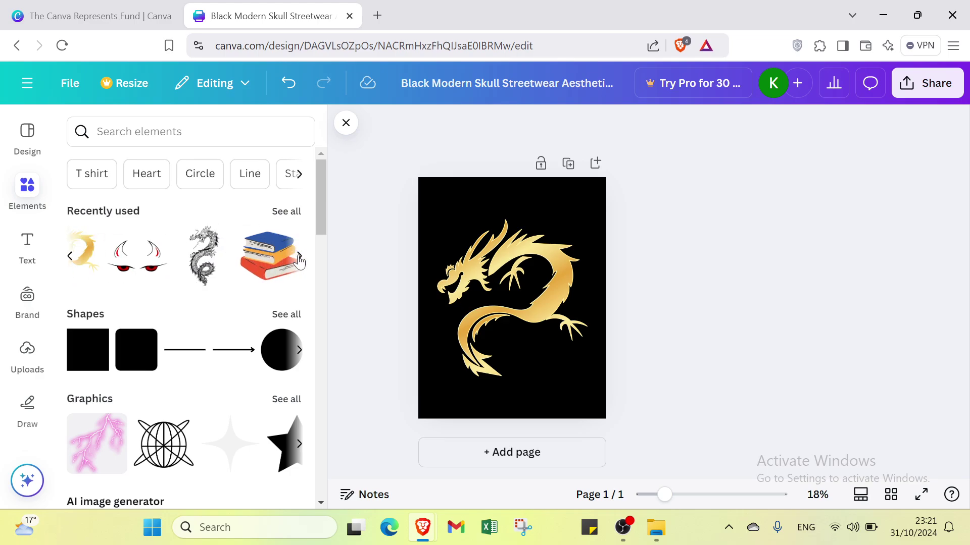
pyautogui.click(299, 258)
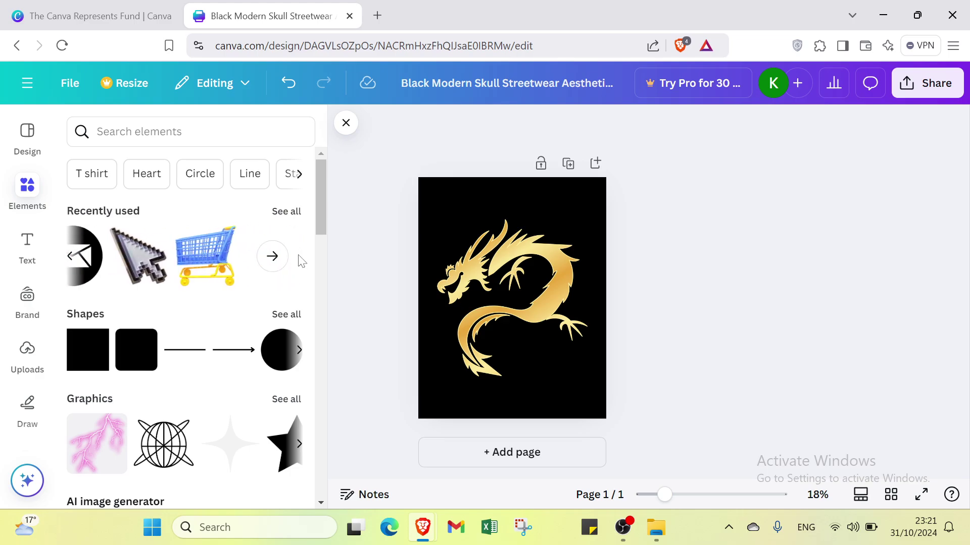
pyautogui.scroll(-2, 216, 412)
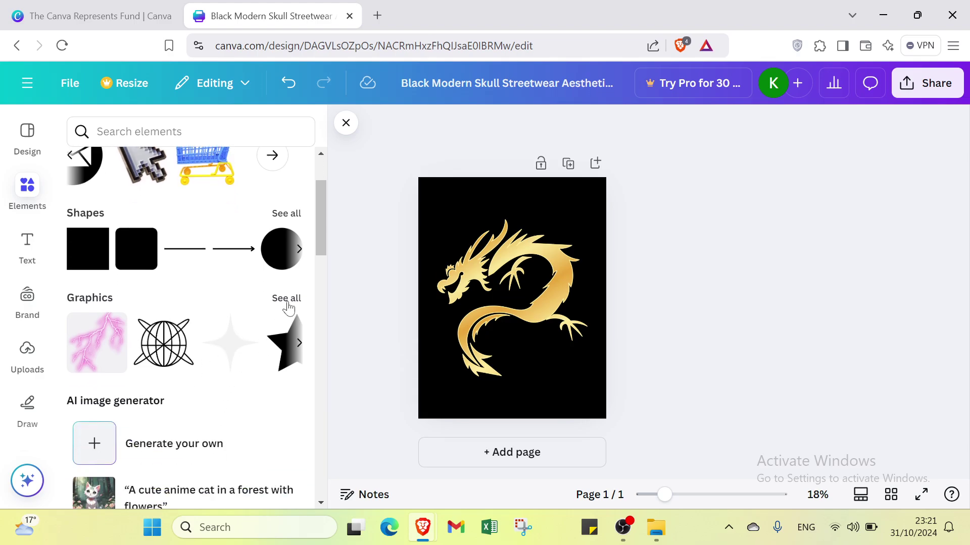
pyautogui.scroll(-7, 264, 303)
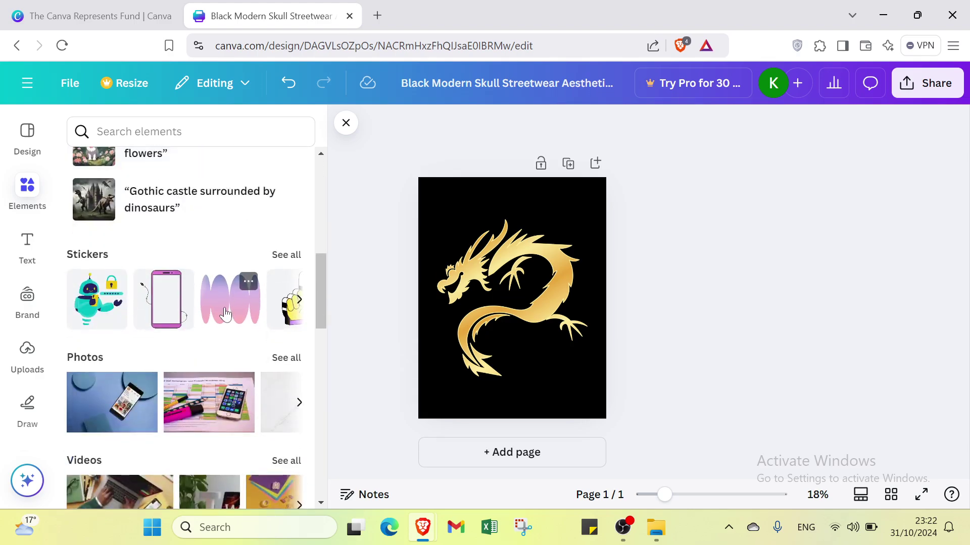
pyautogui.scroll(9, 119, 310)
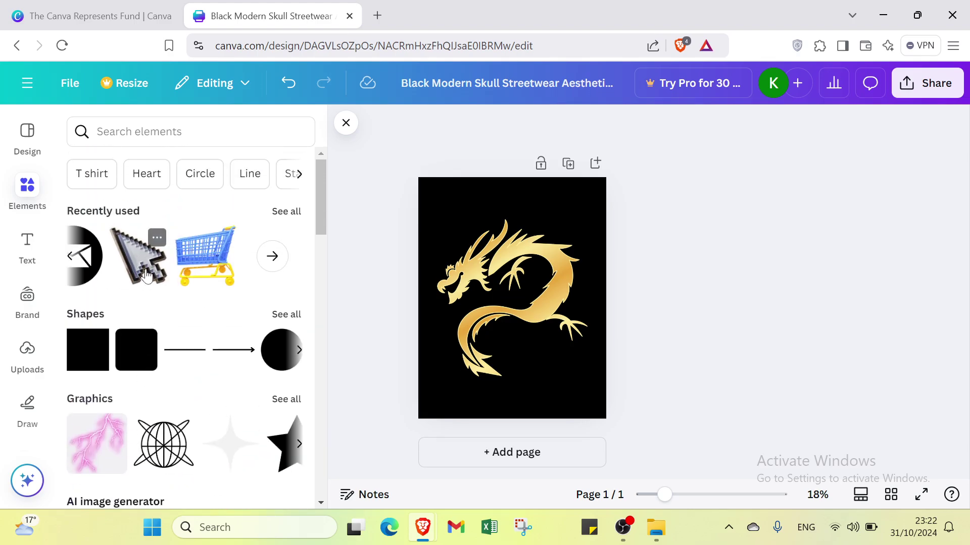
# Find the blue t-shirt among the "T shirt" graphics, add it and move it to the page's upper-left corner.
pyautogui.click(93, 173)
pyautogui.click(283, 349)
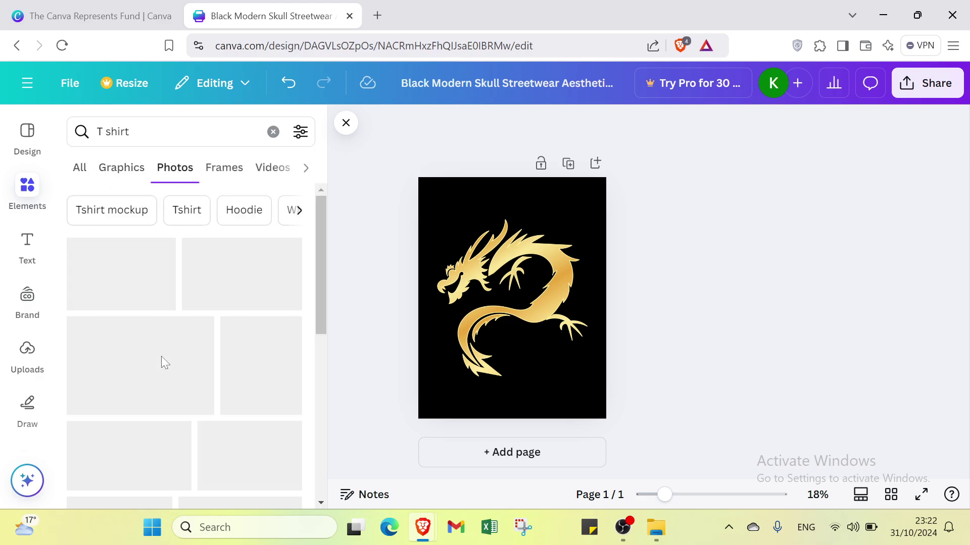
pyautogui.hscroll(-2, 162, 235)
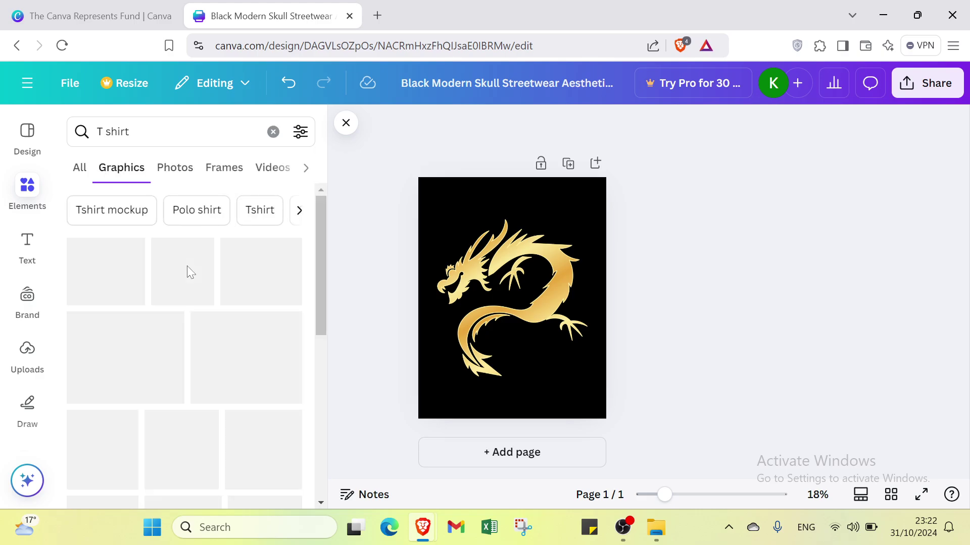
pyautogui.scroll(-7, 237, 314)
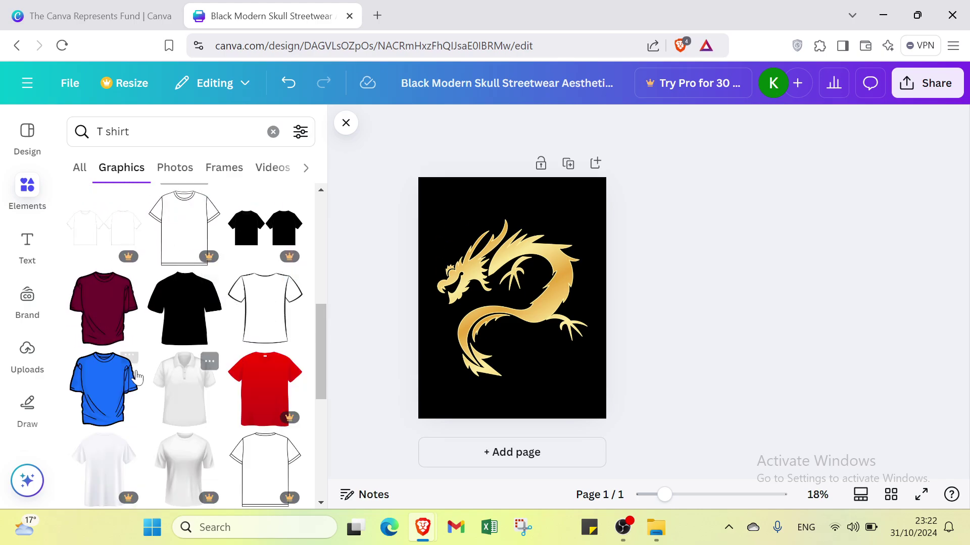
pyautogui.click(109, 395)
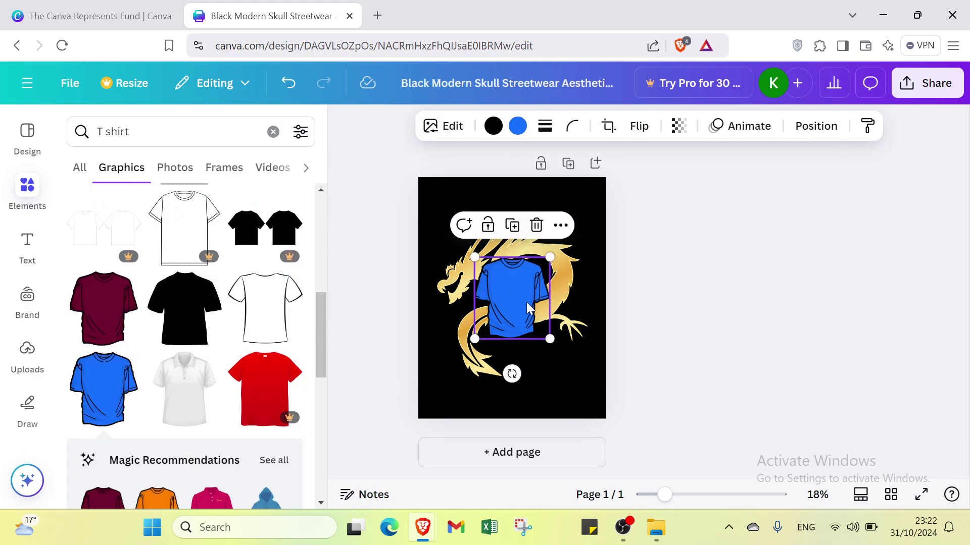
pyautogui.moveTo(526, 309); pyautogui.dragTo(466, 232)
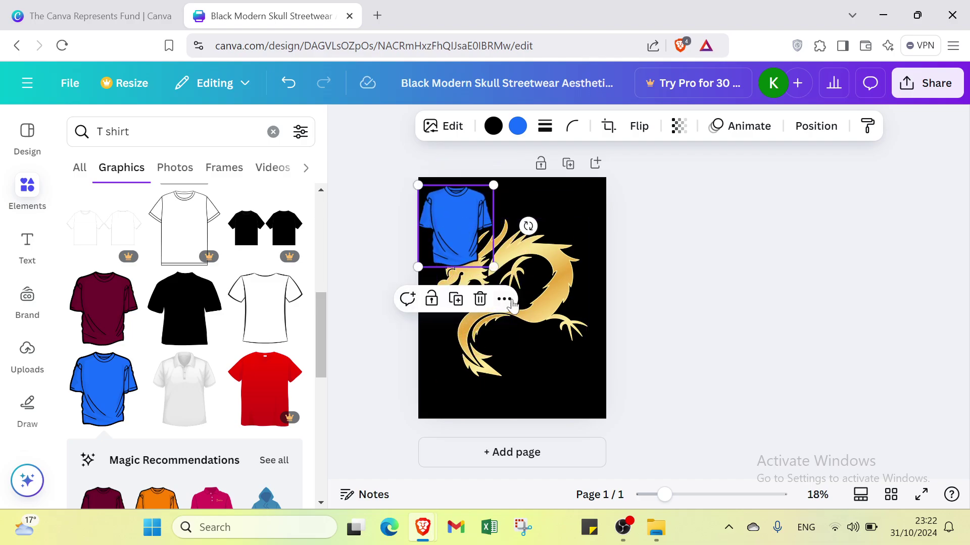
# Delete the golden dragon and enlarge the blue t-shirt graphic to span the page's width.
pyautogui.click(529, 321)
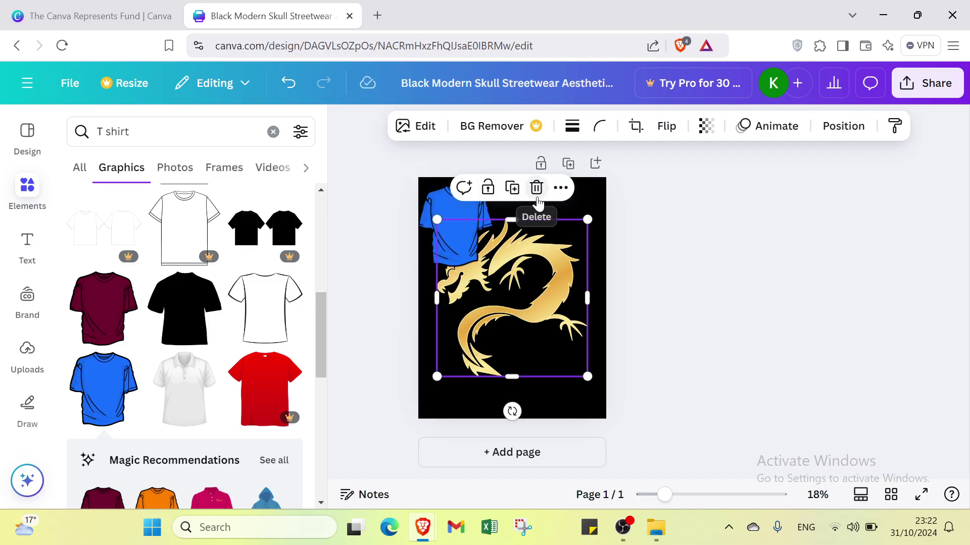
pyautogui.click(537, 188)
pyautogui.click(472, 228)
pyautogui.moveTo(494, 264); pyautogui.dragTo(610, 395)
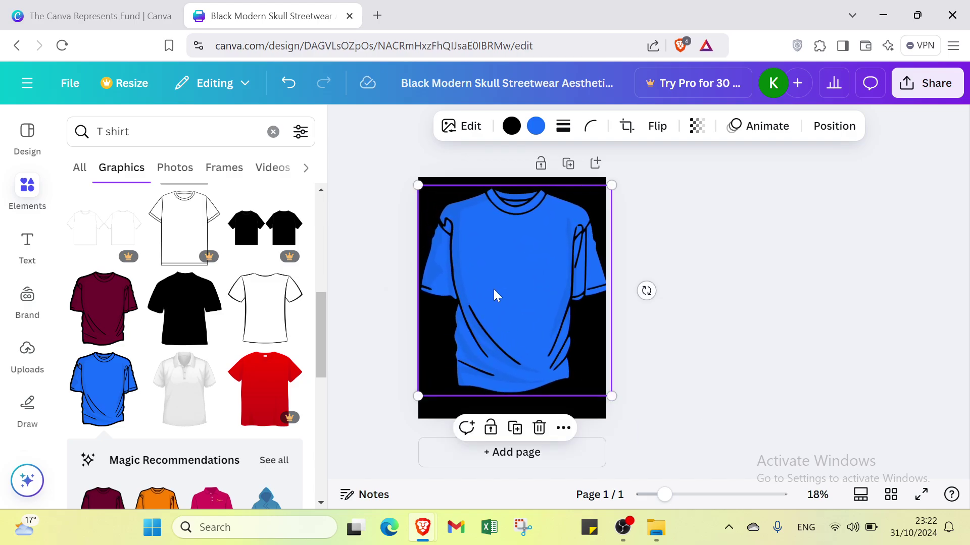
# Delete the blue t-shirt graphic from the page and clear the "T shirt" element search.
pyautogui.click(536, 424)
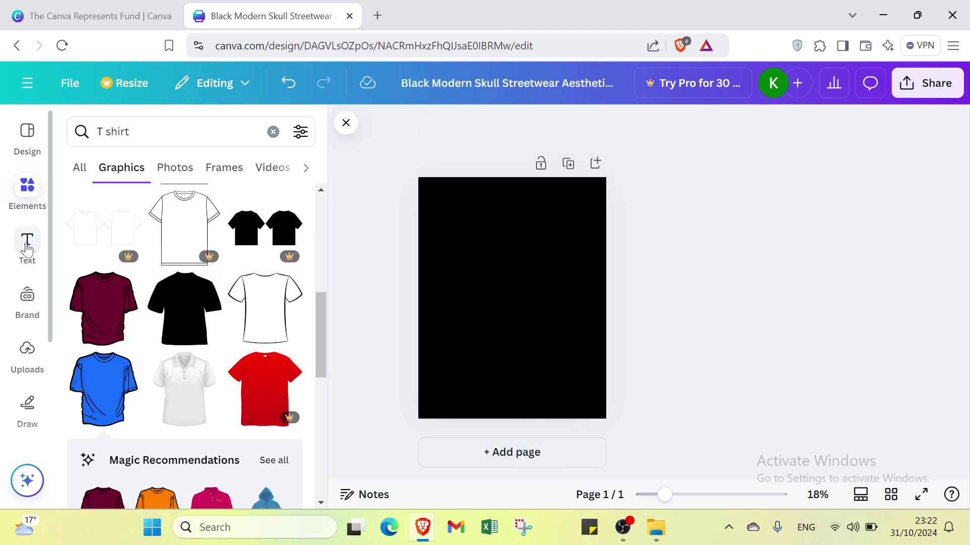
pyautogui.click(79, 170)
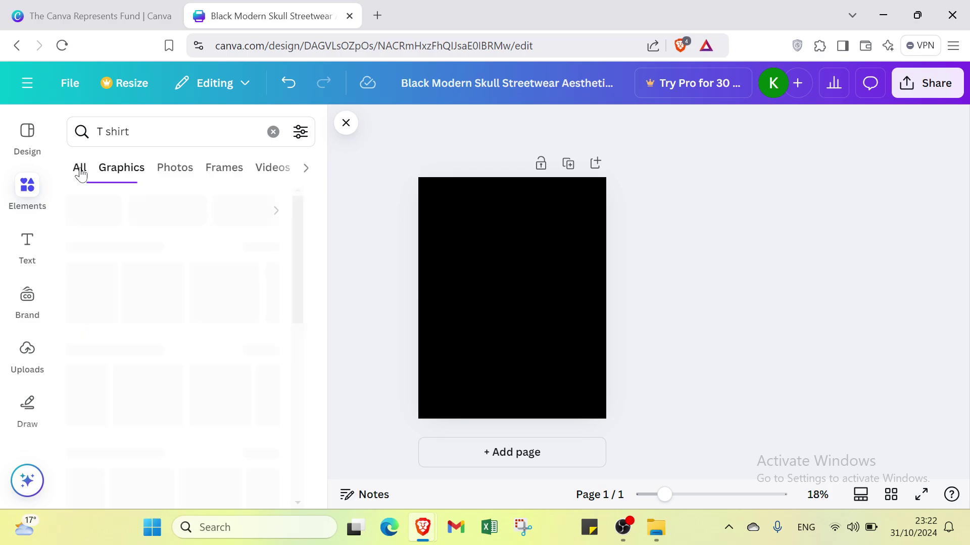
pyautogui.tripleClick(188, 141)
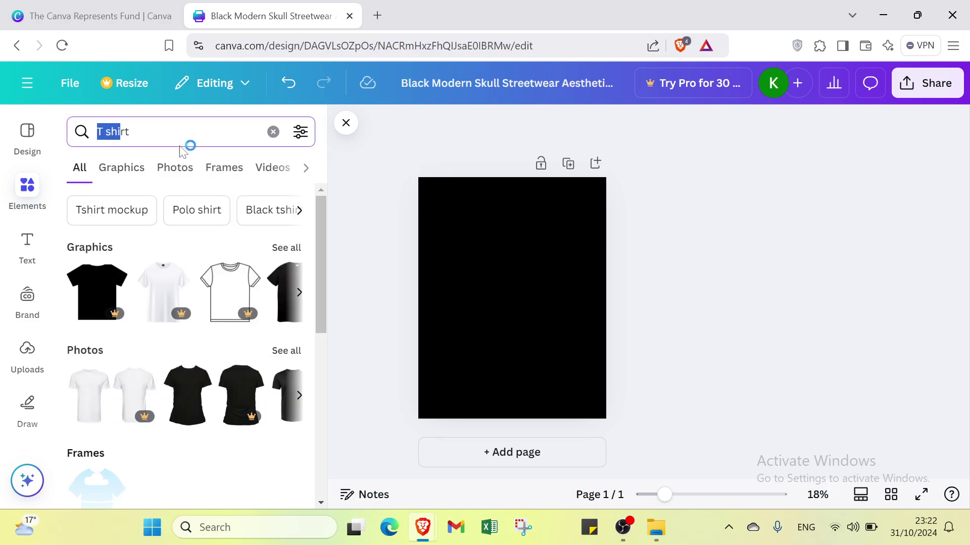
pyautogui.click(274, 132)
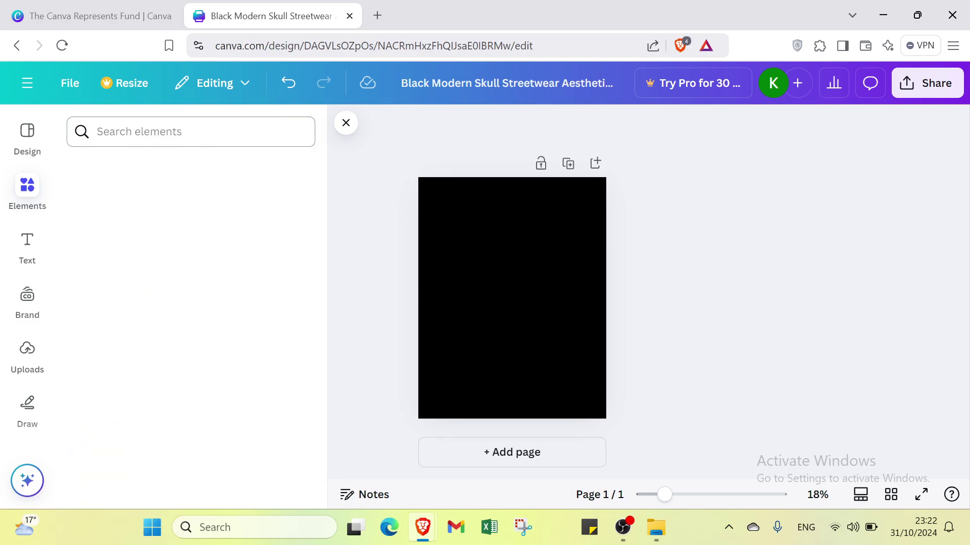
# Add the golden dragon graphic from the recently used elements to the empty black page.
pyautogui.click(27, 212)
pyautogui.click(64, 264)
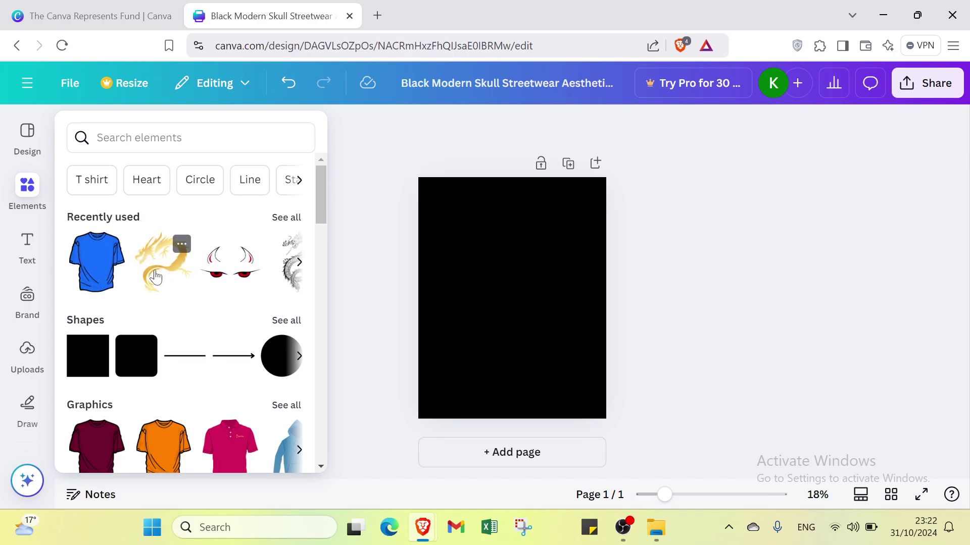
pyautogui.click(153, 273)
pyautogui.click(765, 271)
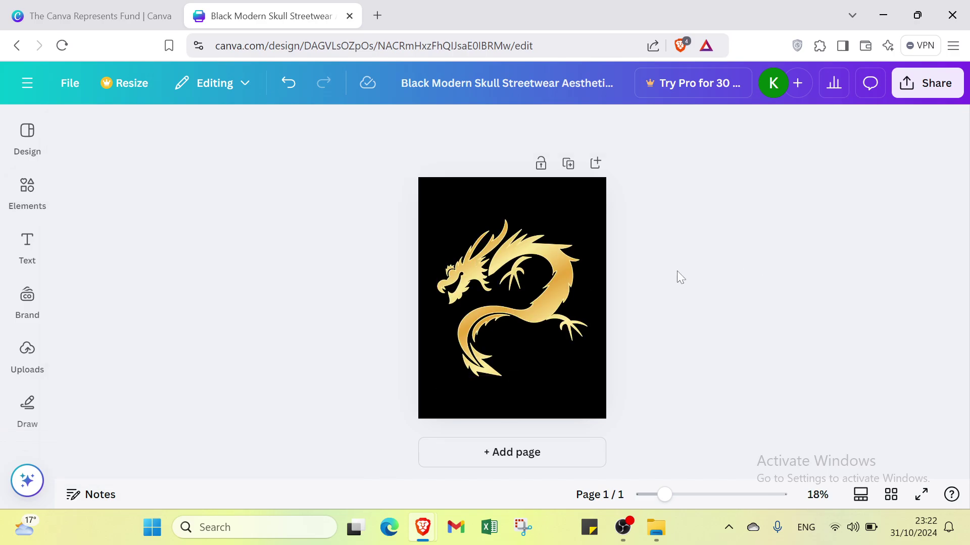
# Add a heading text box, shift the golden dragon slightly down and place the heading above it.
pyautogui.click(493, 187)
pyautogui.click(28, 245)
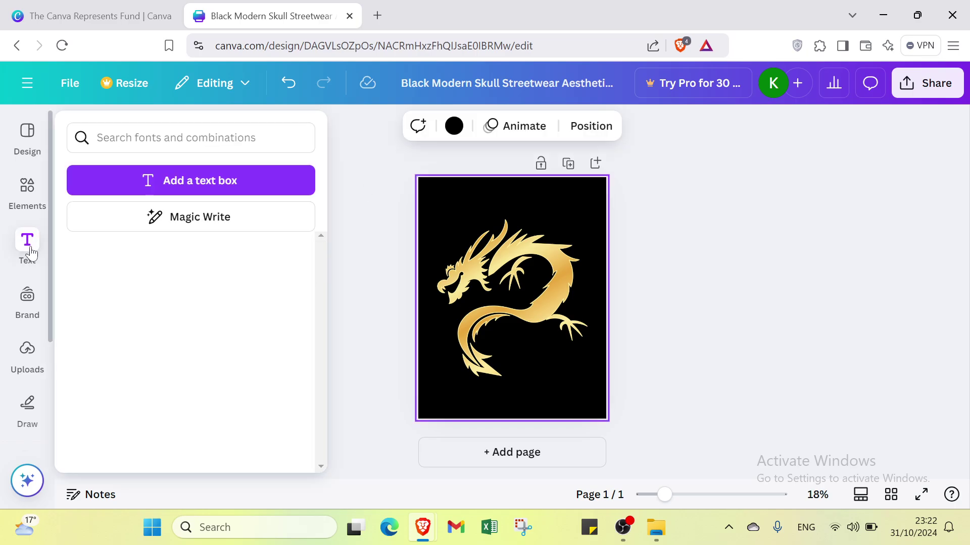
pyautogui.click(221, 348)
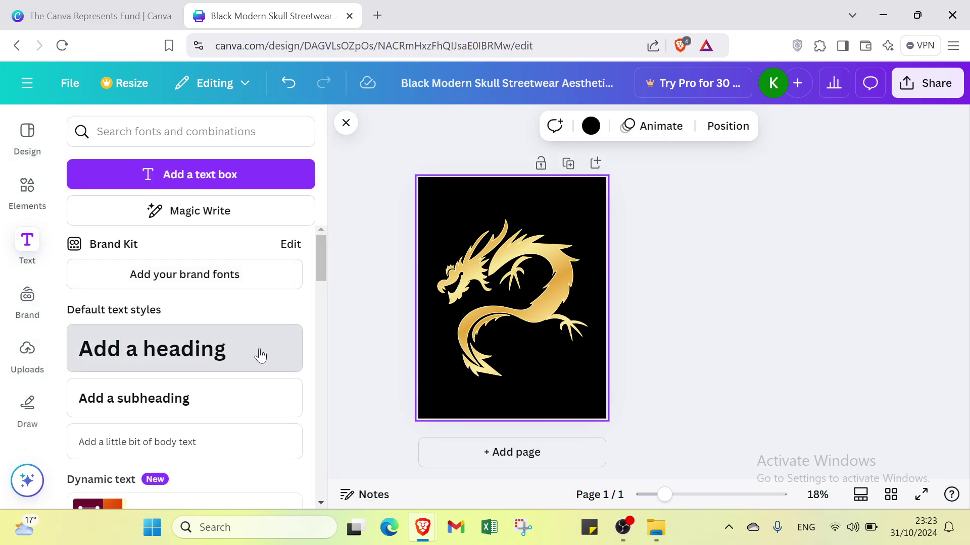
pyautogui.moveTo(482, 358); pyautogui.dragTo(477, 380)
pyautogui.click(498, 308)
pyautogui.moveTo(498, 308); pyautogui.dragTo(499, 213)
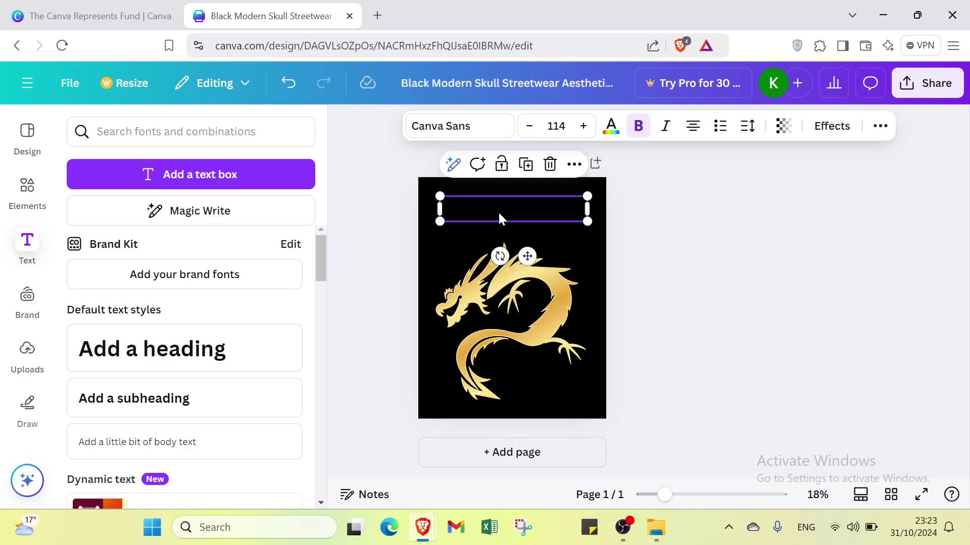
# Clear the heading's placeholder text and set its text color to the dragon's gold tone #e9ad44.
pyautogui.doubleClick(500, 216)
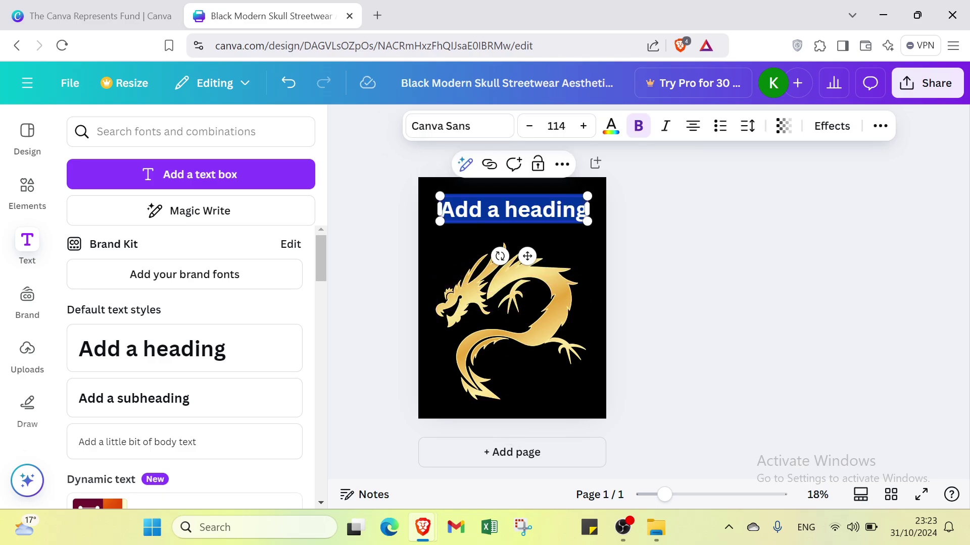
pyautogui.press('BackSpace')
pyautogui.click(610, 127)
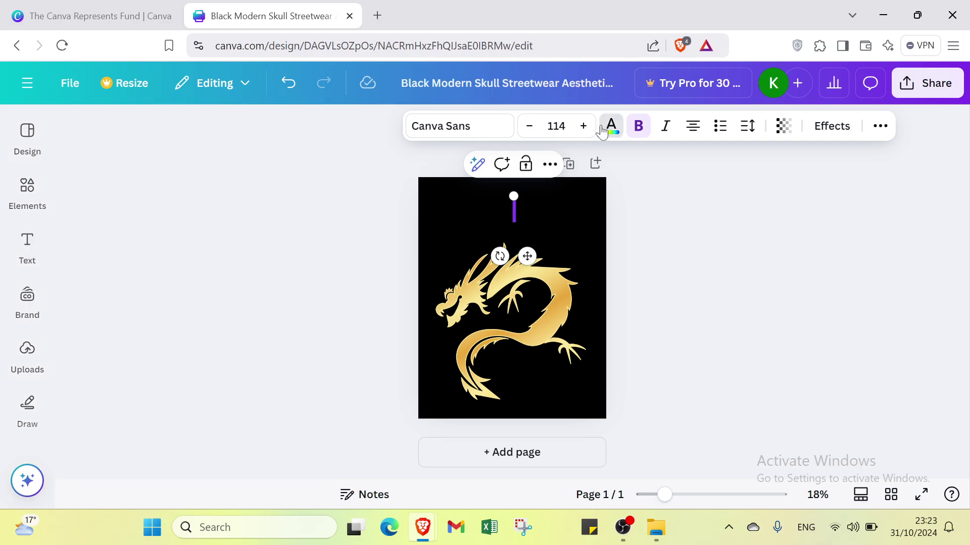
pyautogui.scroll(-3, 265, 430)
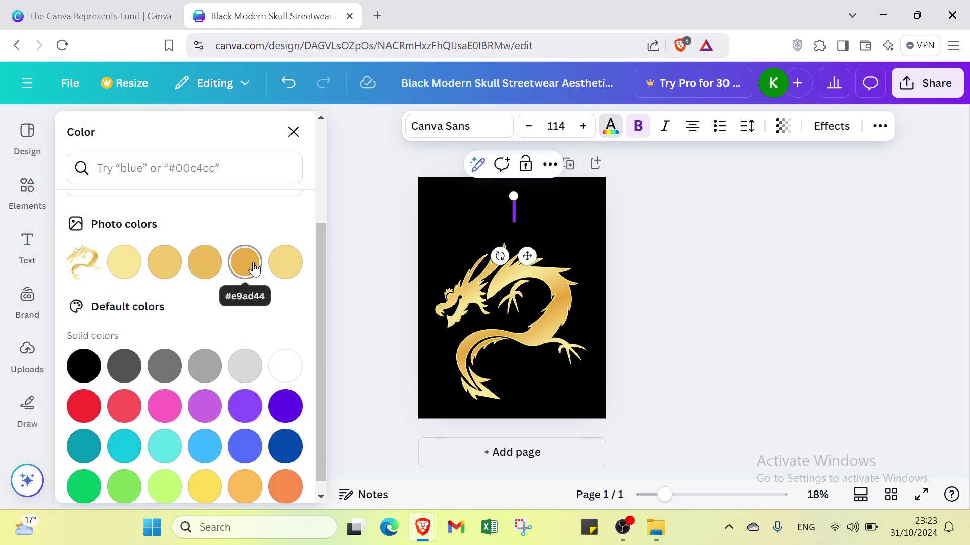
pyautogui.click(252, 269)
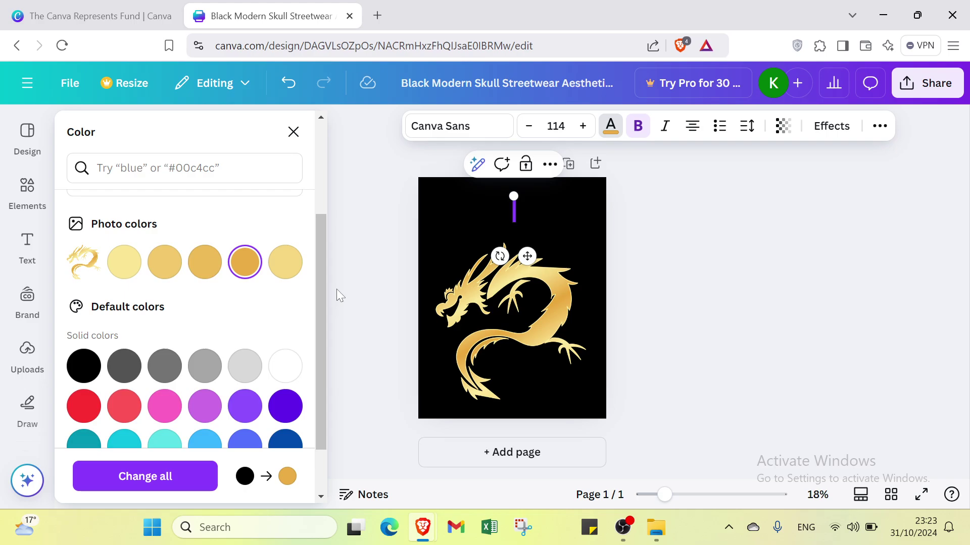
# Enter "FIRE WITH A DRAGON" as the heading text above the dragon.
pyautogui.write('FRE')
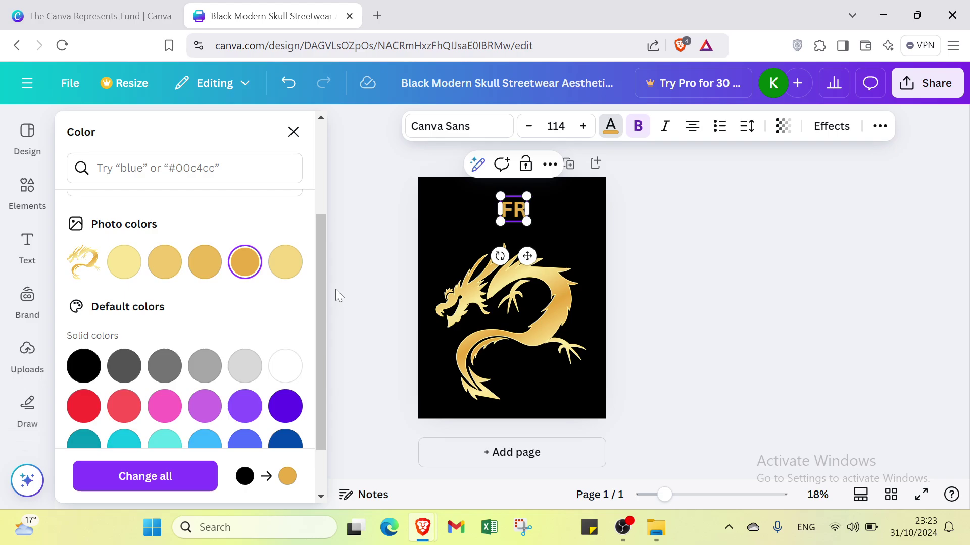
pyautogui.press('BackSpace')
pyautogui.press('BackSpace')
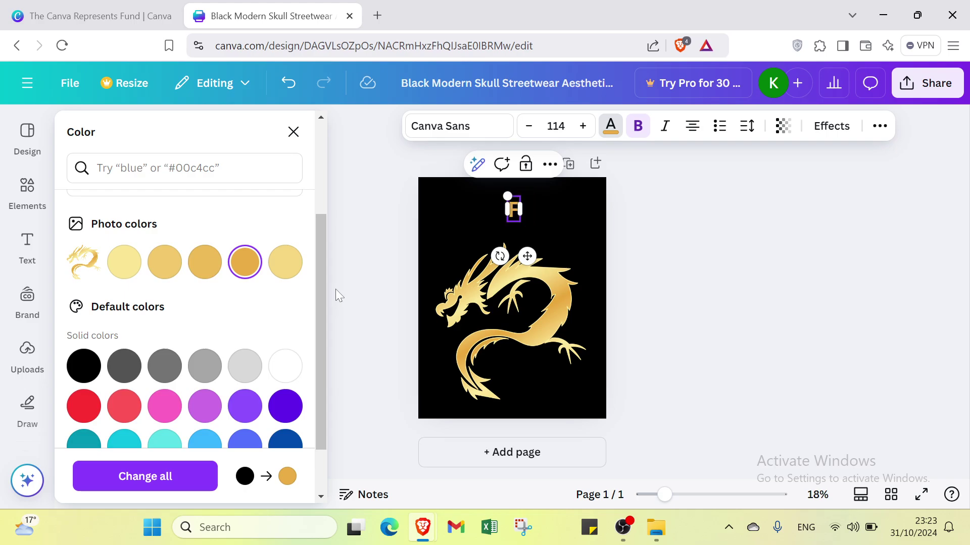
pyautogui.write('IRE')
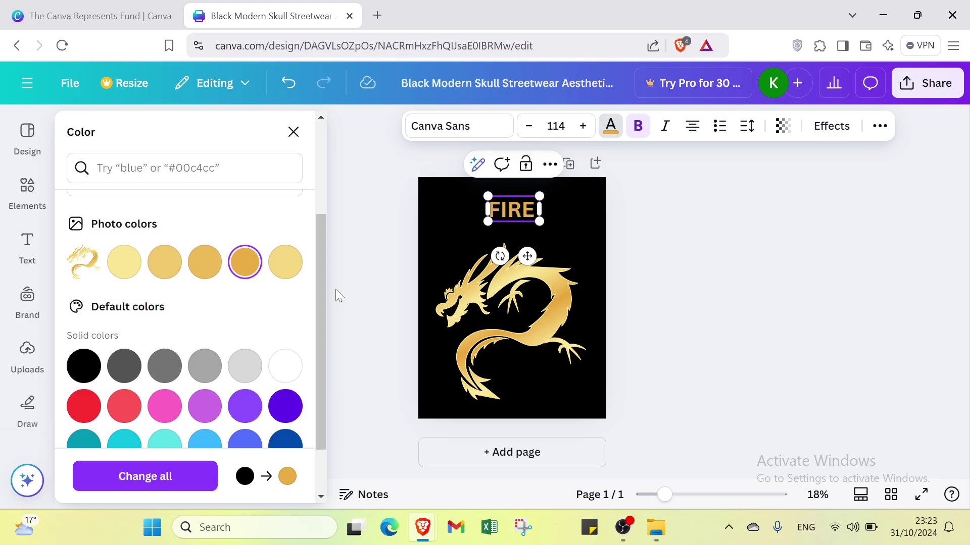
pyautogui.write(' WI')
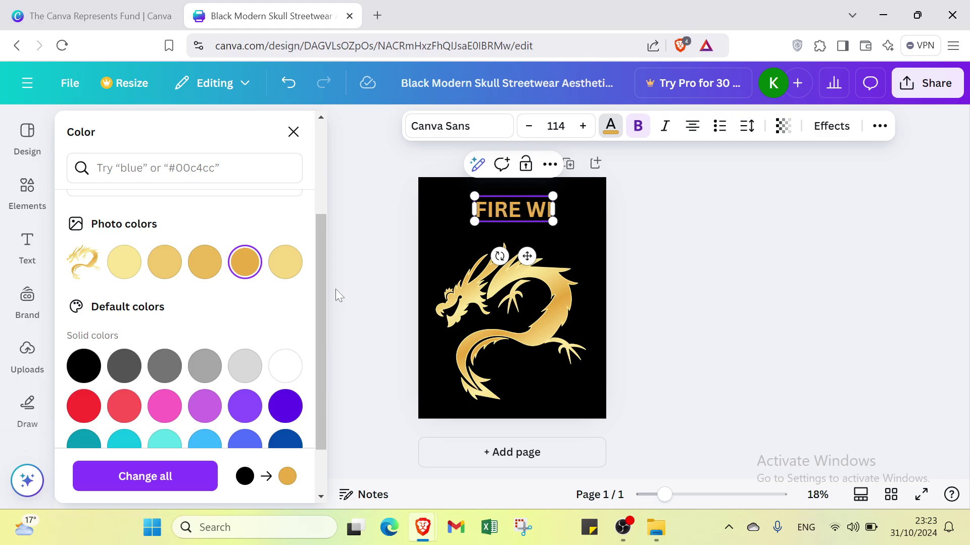
pyautogui.write('TH A')
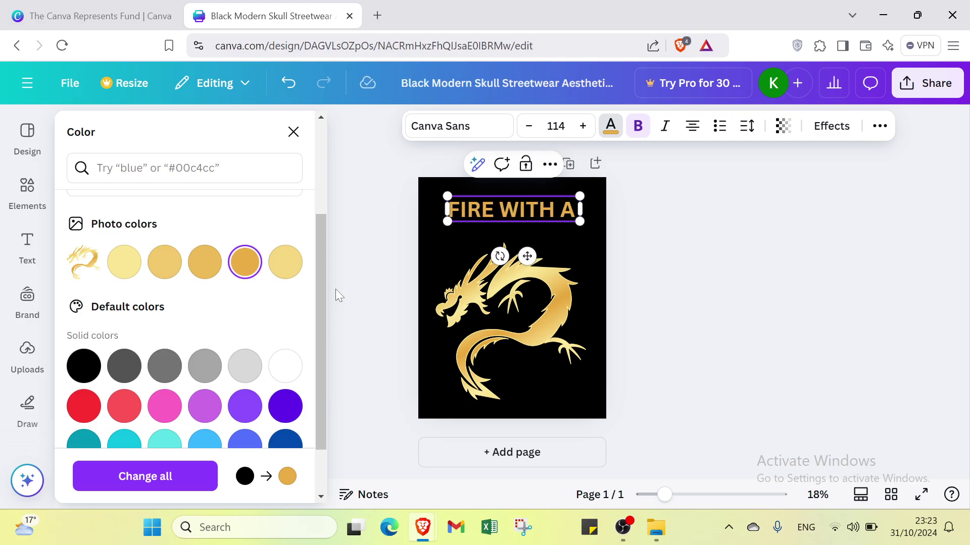
pyautogui.write(' DRAGON')
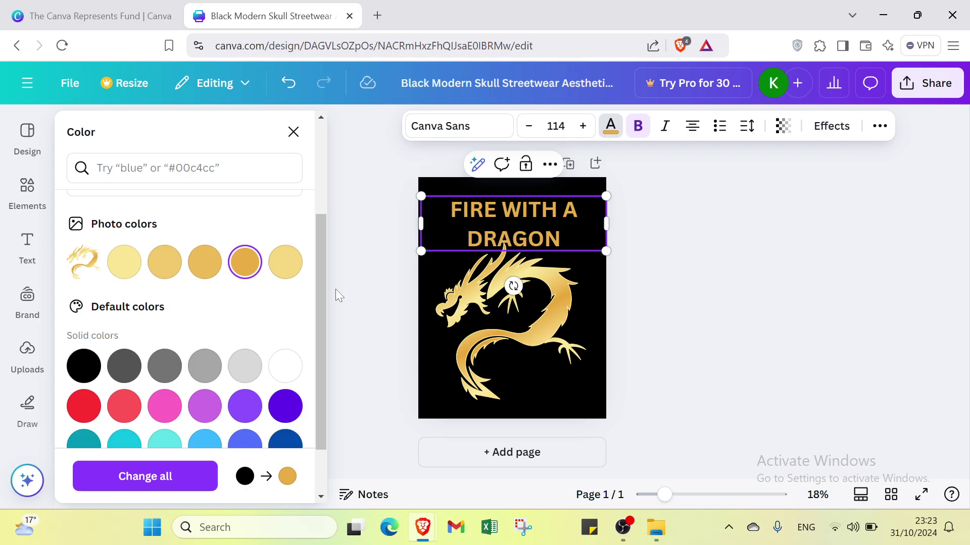
# Finish editing the heading and move it up toward the page's upper edge, clear of the dragon's horns.
pyautogui.press('Escape')
pyautogui.click(681, 310)
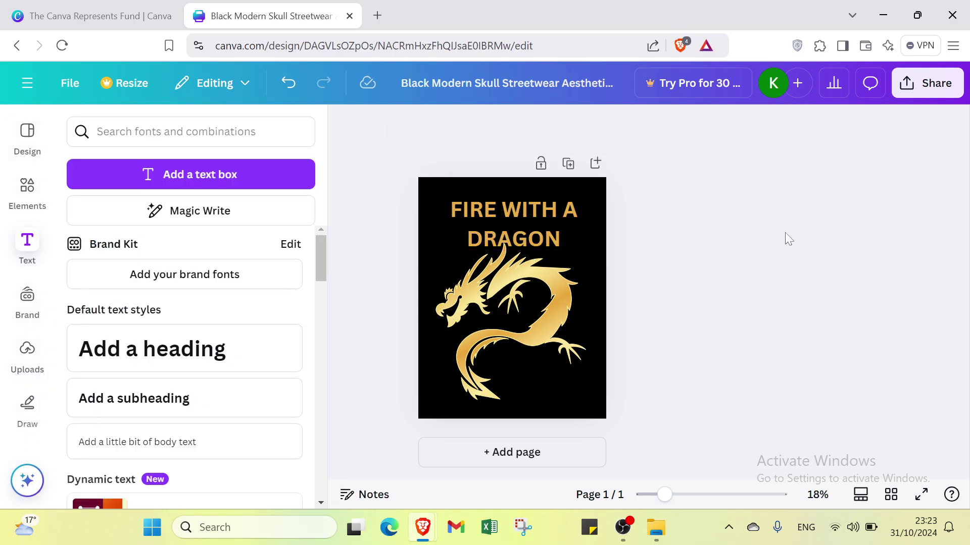
pyautogui.moveTo(541, 220); pyautogui.dragTo(538, 208)
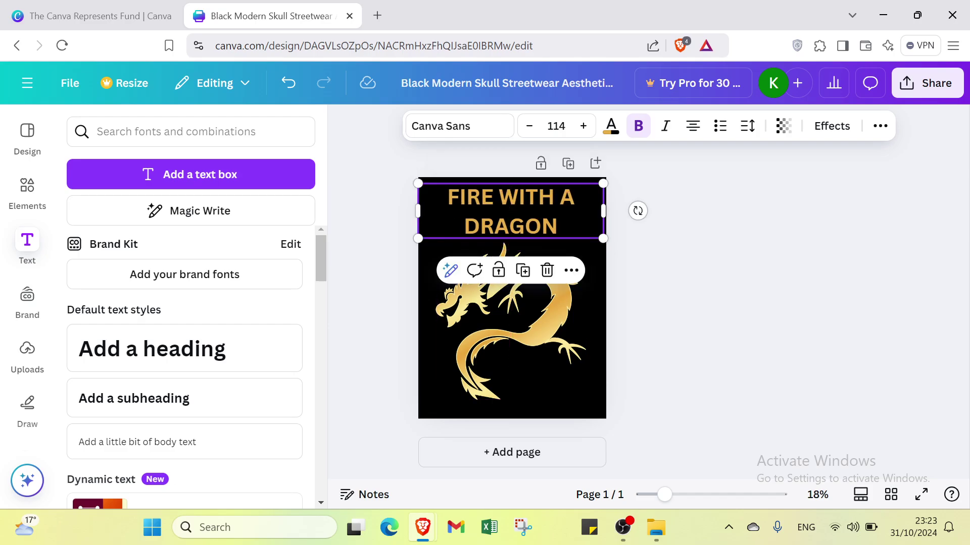
pyautogui.click(763, 283)
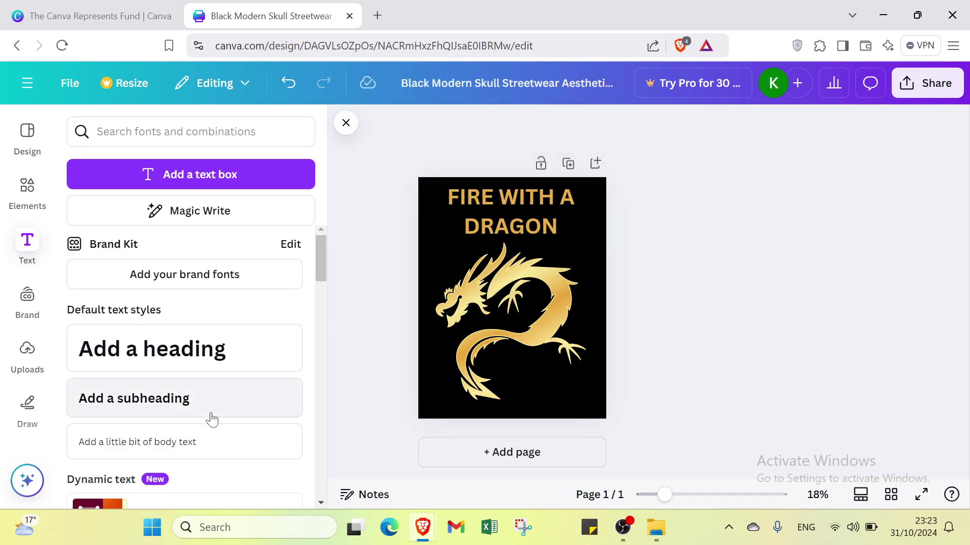
# Examine the brand kit and the upload options, including the file picker and the recording studio.
pyautogui.click(20, 307)
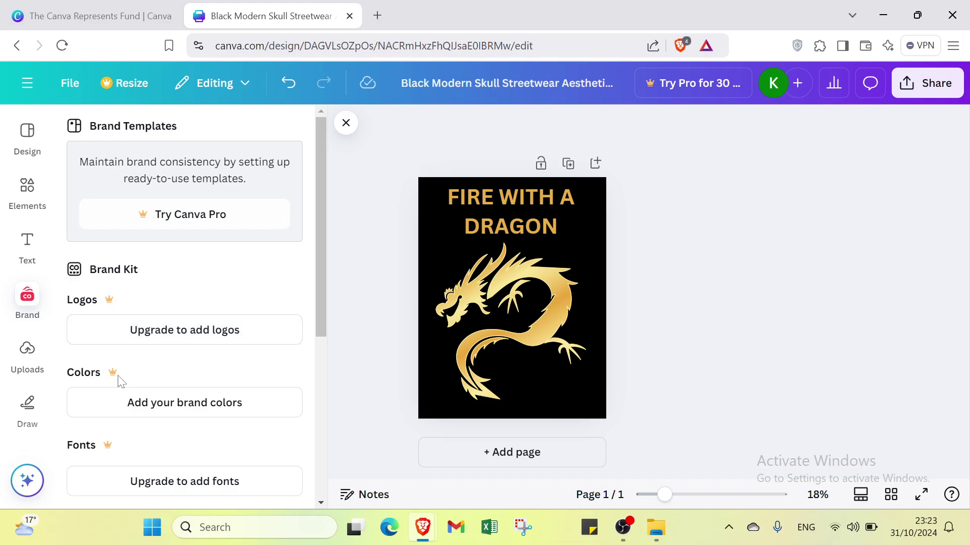
pyautogui.click(27, 352)
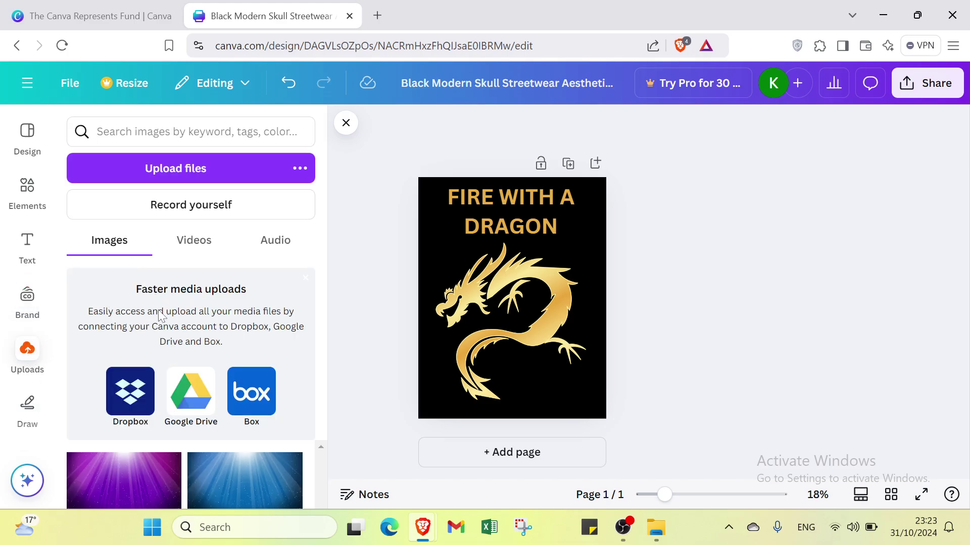
pyautogui.click(204, 179)
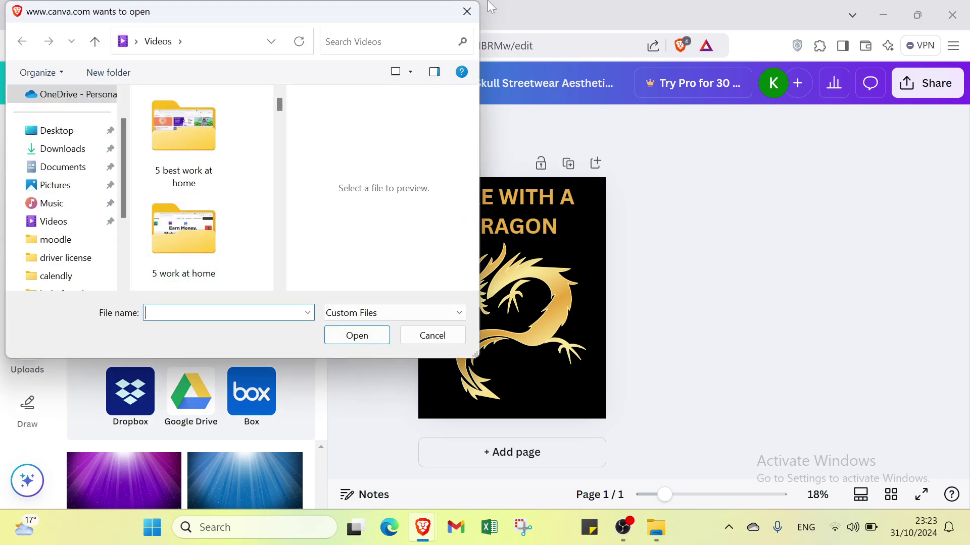
pyautogui.click(467, 11)
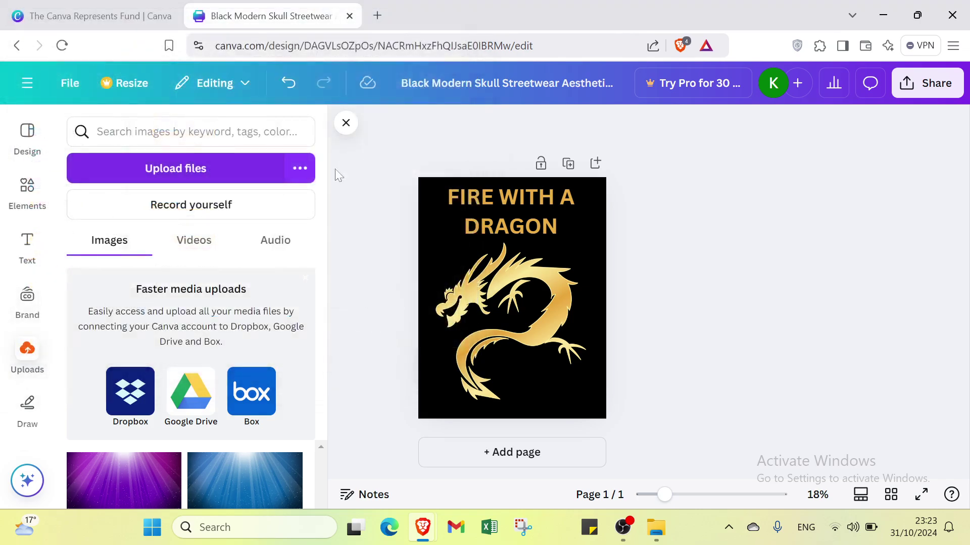
pyautogui.click(277, 209)
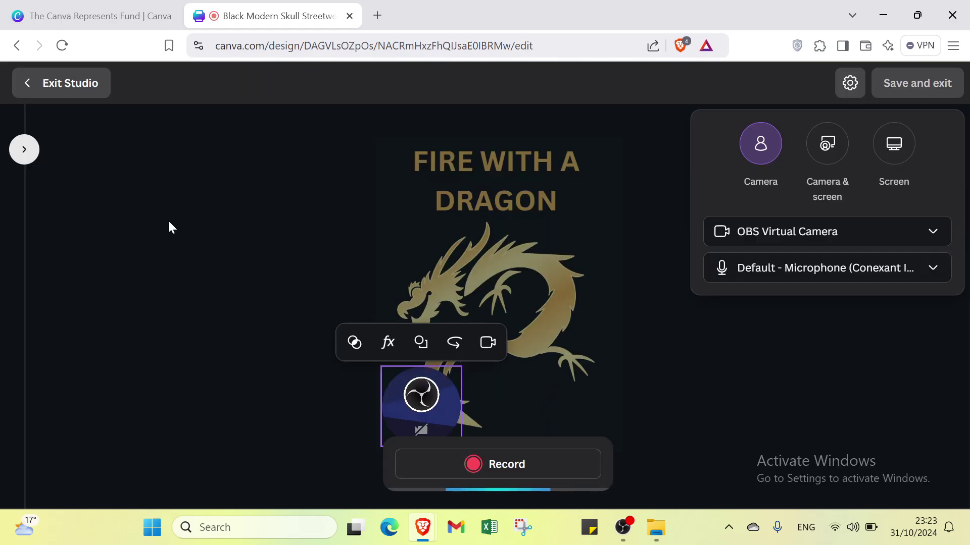
pyautogui.click(259, 251)
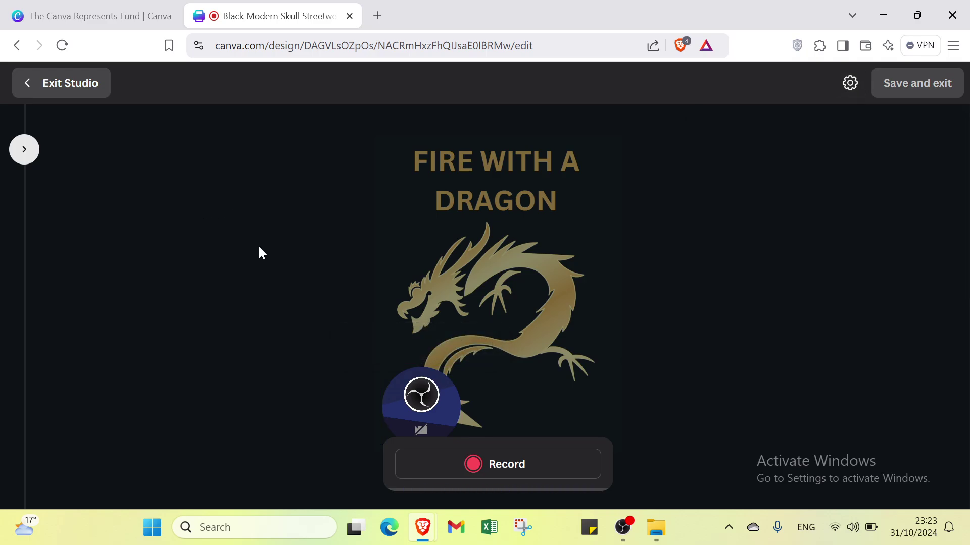
pyautogui.click(17, 84)
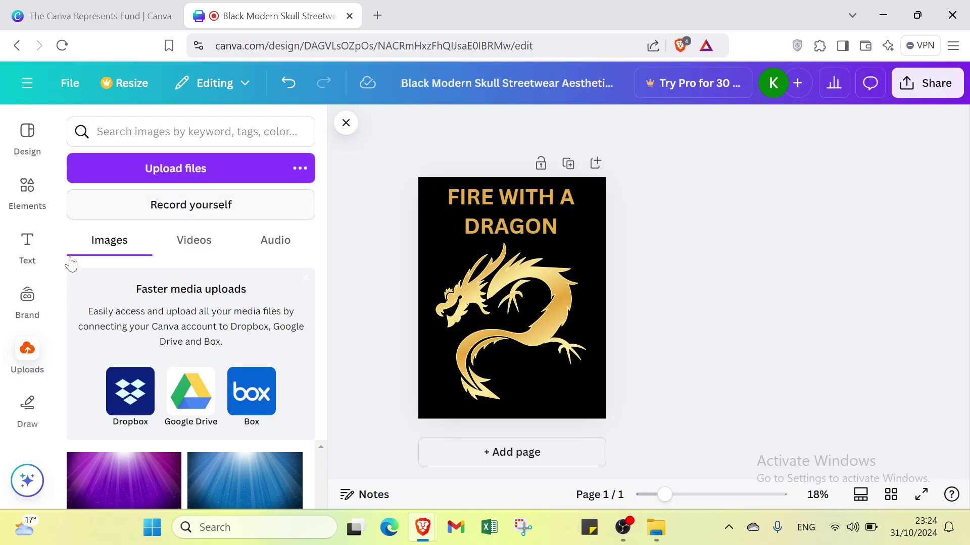
# Set the drawing marker to orange and scribble freehand strokes across the dragon and around the heading.
pyautogui.click(27, 404)
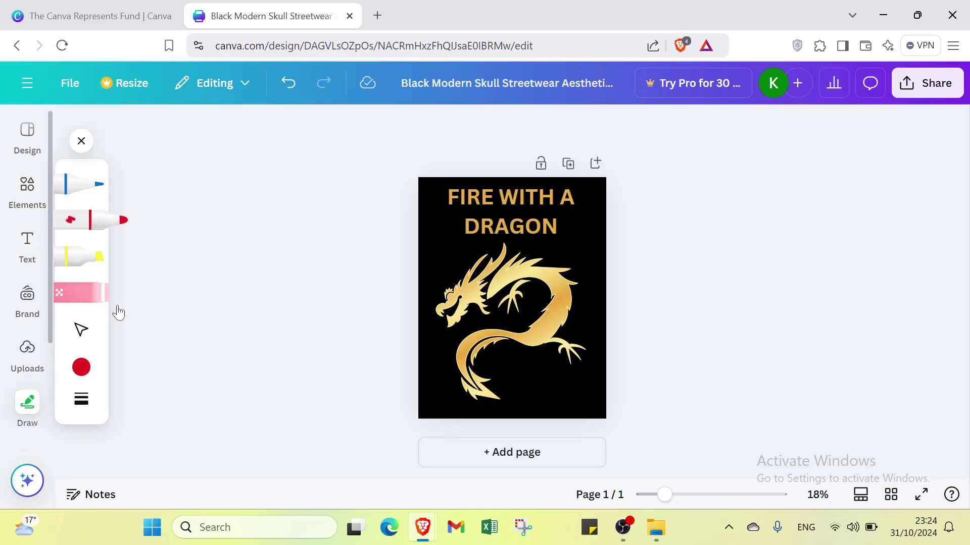
pyautogui.click(83, 369)
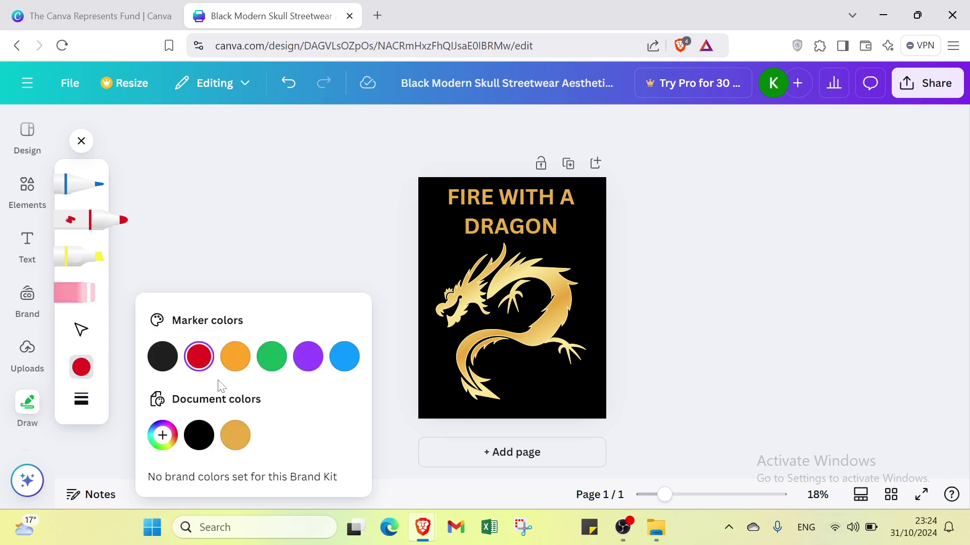
pyautogui.click(233, 354)
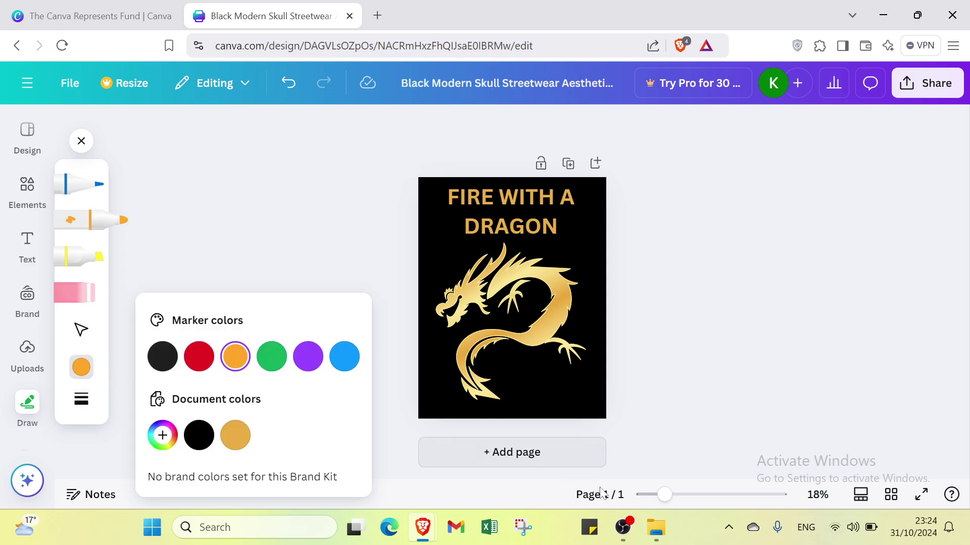
pyautogui.click(124, 233)
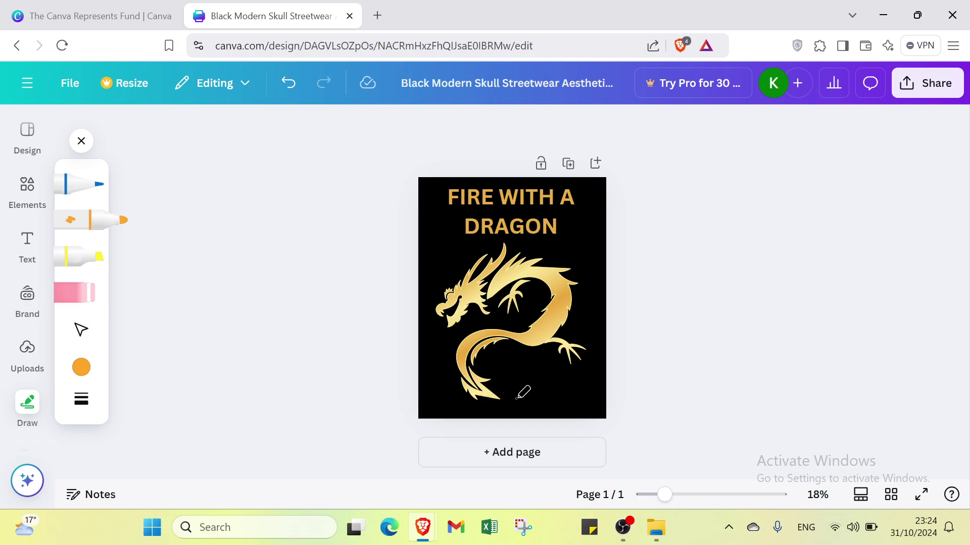
pyautogui.moveTo(598, 386)
pyautogui.mouseDown()
pyautogui.moveTo(597, 399)
pyautogui.moveTo(522, 402)
pyautogui.moveTo(587, 398)
pyautogui.moveTo(588, 386)
pyautogui.moveTo(523, 396)
pyautogui.moveTo(563, 381)
pyautogui.moveTo(550, 356)
pyautogui.moveTo(556, 413)
pyautogui.mouseUp()
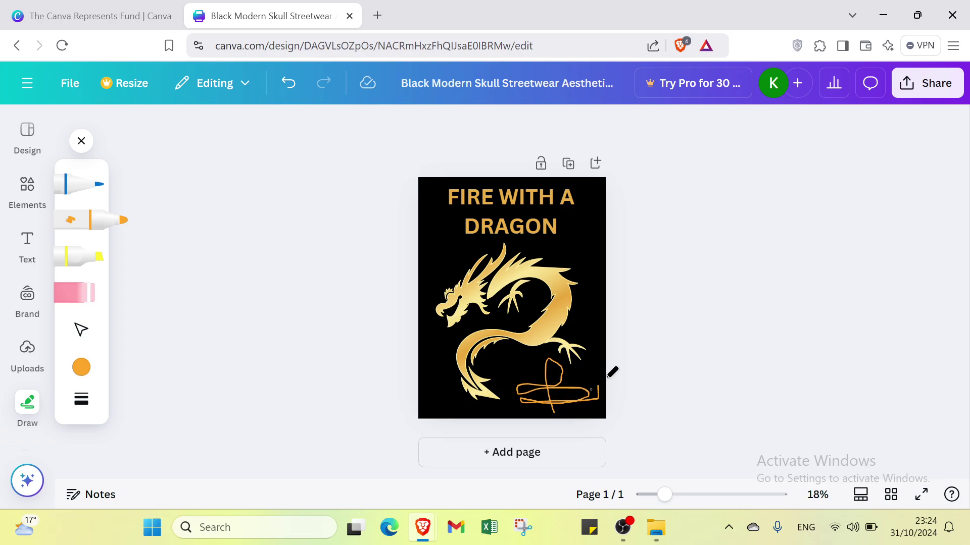
pyautogui.click(593, 370)
pyautogui.moveTo(457, 248)
pyautogui.mouseDown()
pyautogui.moveTo(429, 284)
pyautogui.moveTo(442, 368)
pyautogui.moveTo(483, 382)
pyautogui.moveTo(517, 376)
pyautogui.moveTo(585, 343)
pyautogui.moveTo(596, 296)
pyautogui.moveTo(553, 238)
pyautogui.moveTo(443, 237)
pyautogui.moveTo(423, 210)
pyautogui.moveTo(462, 184)
pyautogui.moveTo(505, 175)
pyautogui.moveTo(579, 199)
pyautogui.moveTo(589, 277)
pyautogui.moveTo(569, 380)
pyautogui.moveTo(574, 415)
pyautogui.moveTo(593, 368)
pyautogui.moveTo(386, 313)
pyautogui.moveTo(480, 285)
pyautogui.moveTo(495, 407)
pyautogui.moveTo(386, 261)
pyautogui.moveTo(509, 255)
pyautogui.moveTo(519, 321)
pyautogui.moveTo(551, 234)
pyautogui.moveTo(518, 324)
pyautogui.moveTo(416, 354)
pyautogui.moveTo(590, 395)
pyautogui.moveTo(691, 388)
pyautogui.moveTo(502, 320)
pyautogui.moveTo(488, 287)
pyautogui.mouseUp()
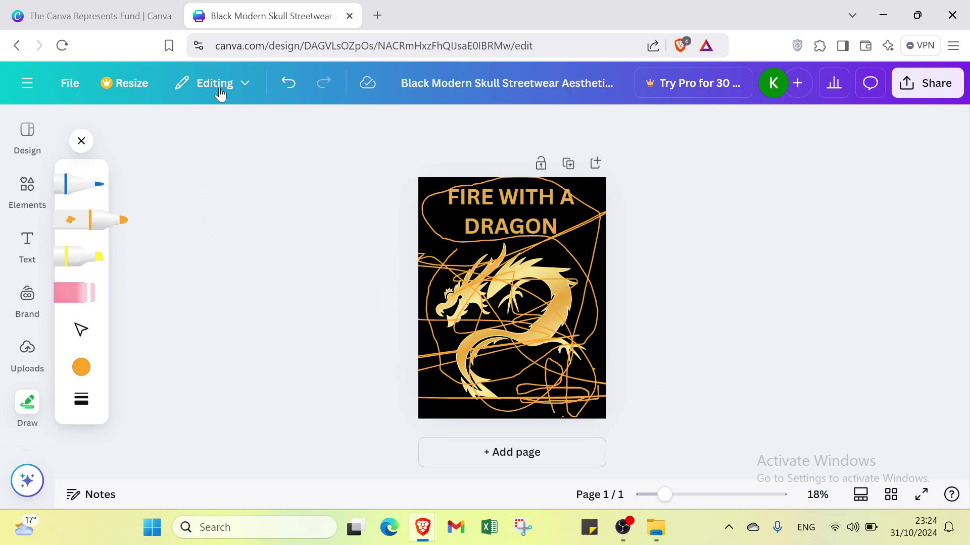
# Undo all the orange scribbles while keeping the heading in its raised position above the dragon.
pyautogui.click(292, 89)
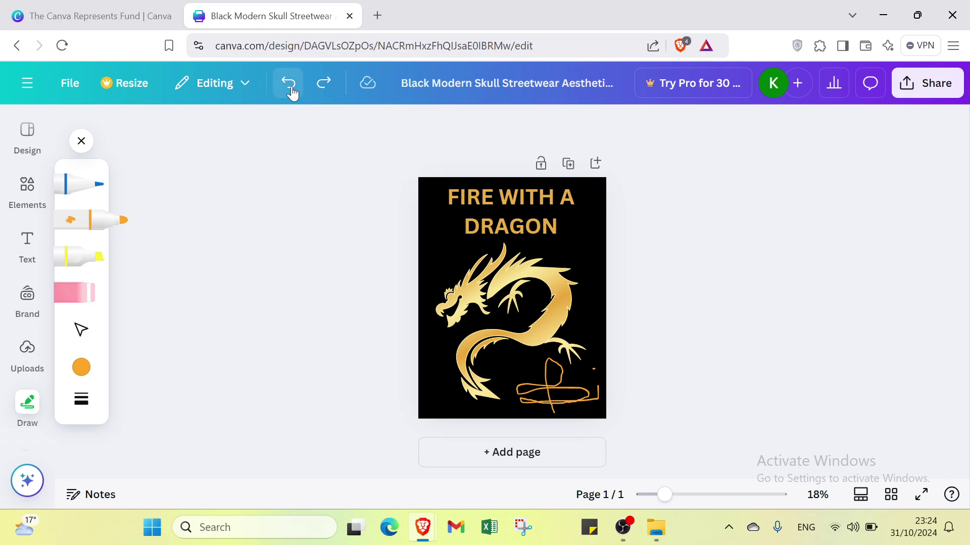
pyautogui.click(292, 89)
pyautogui.click(292, 89)
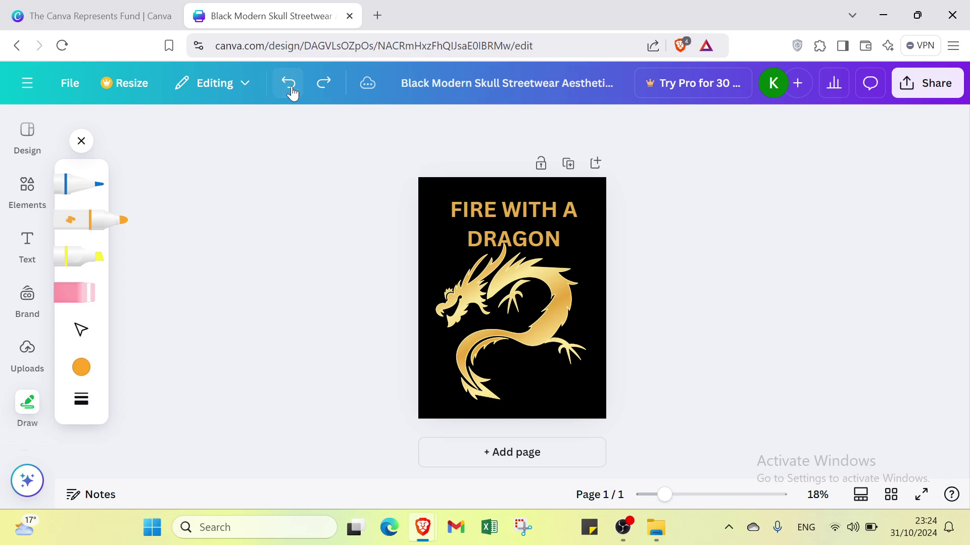
pyautogui.click(321, 84)
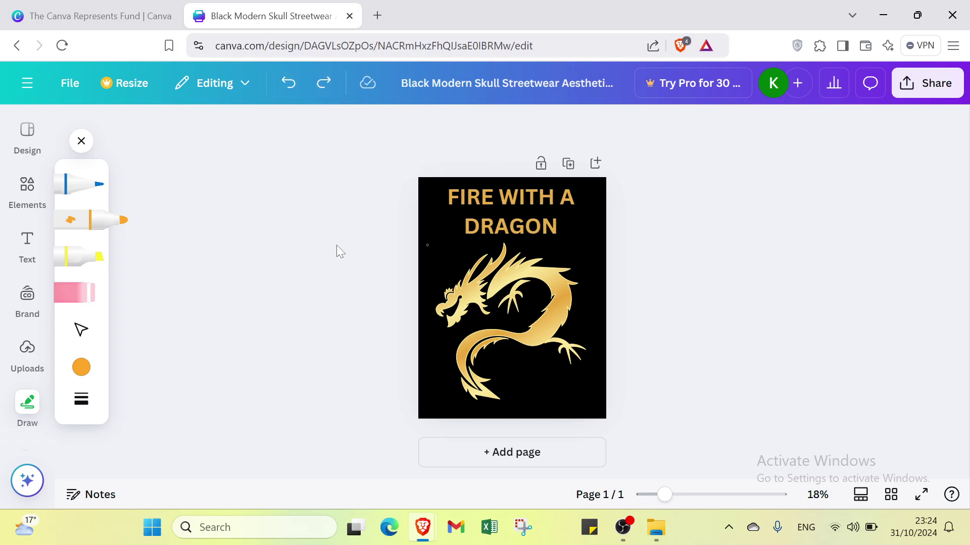
# Handwrite letters starting with "CAN" in orange marker below the dragon's claw.
pyautogui.click(82, 219)
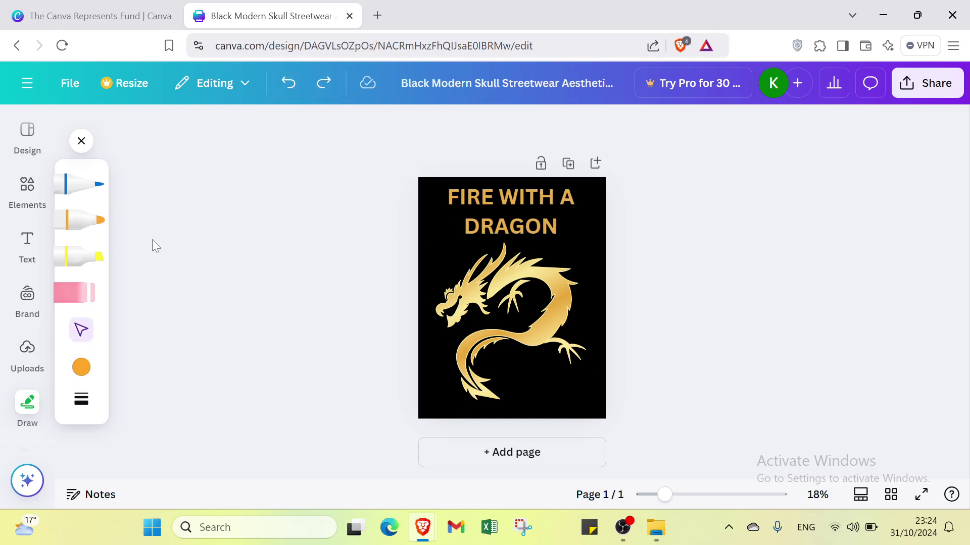
pyautogui.click(64, 220)
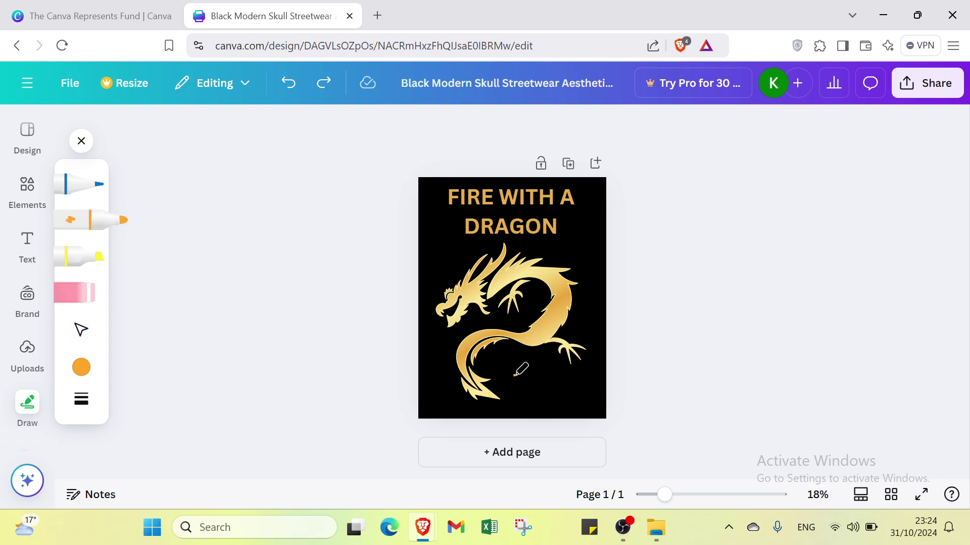
pyautogui.moveTo(515, 375)
pyautogui.mouseDown()
pyautogui.moveTo(518, 390)
pyautogui.moveTo(540, 387)
pyautogui.mouseUp()
pyautogui.moveTo(533, 373)
pyautogui.mouseDown()
pyautogui.moveTo(550, 394)
pyautogui.moveTo(557, 374)
pyautogui.mouseUp()
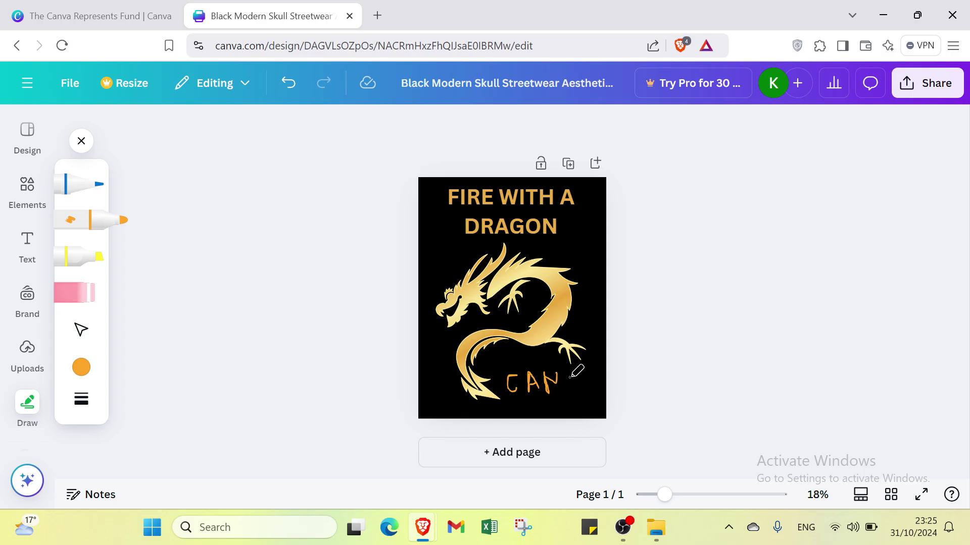
pyautogui.moveTo(567, 373)
pyautogui.mouseDown()
pyautogui.moveTo(578, 391)
pyautogui.moveTo(578, 374)
pyautogui.moveTo(590, 389)
pyautogui.moveTo(599, 355)
pyautogui.moveTo(607, 386)
pyautogui.mouseUp()
# Undo the handwritten marker letters under the dragon and close the drawing tools.
pyautogui.click(281, 87)
pyautogui.click(281, 89)
pyautogui.click(282, 88)
pyautogui.click(281, 88)
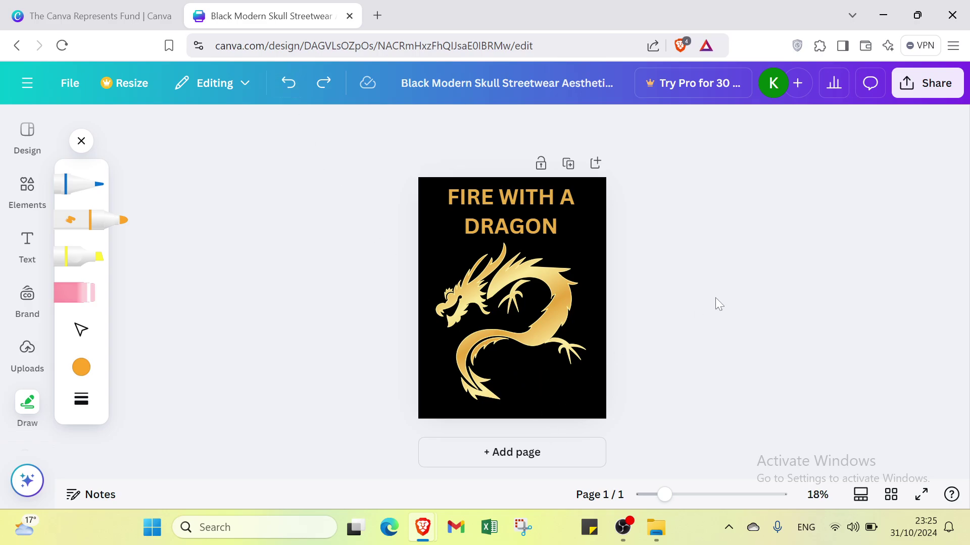
pyautogui.scroll(-3, 17, 419)
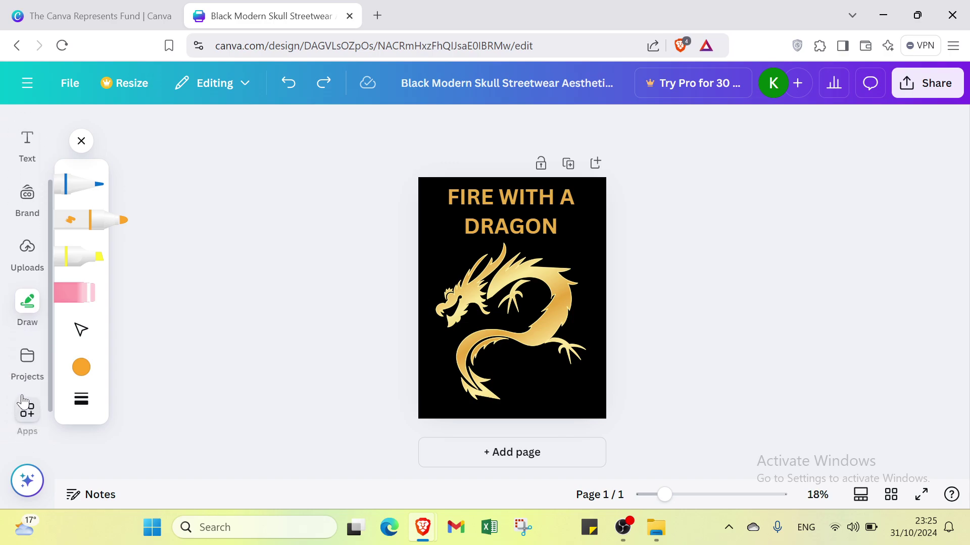
pyautogui.scroll(-2, 27, 419)
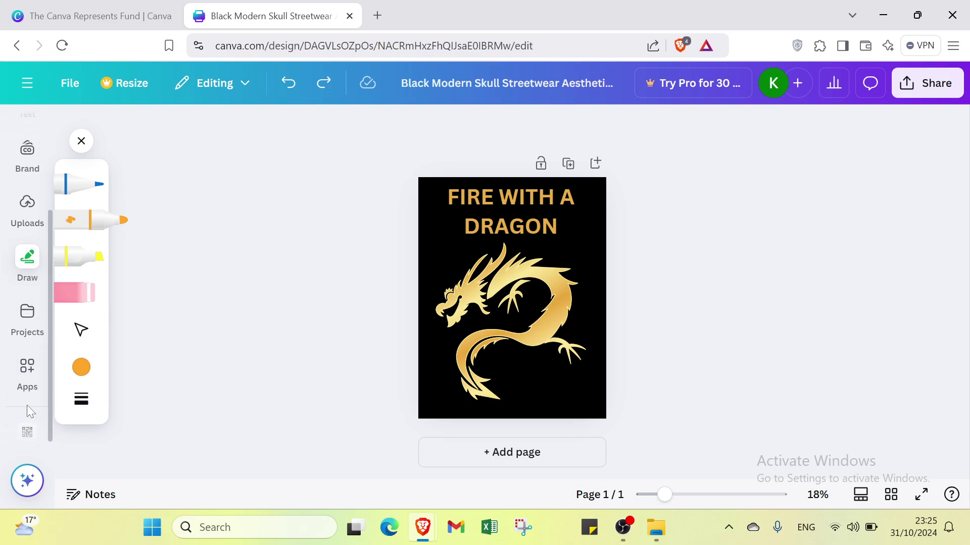
pyautogui.scroll(5, 27, 417)
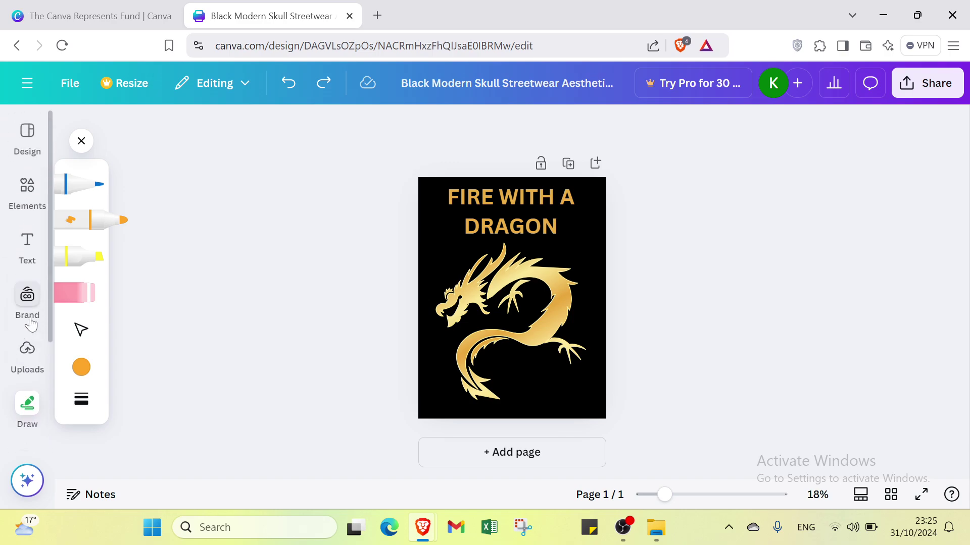
pyautogui.click(81, 139)
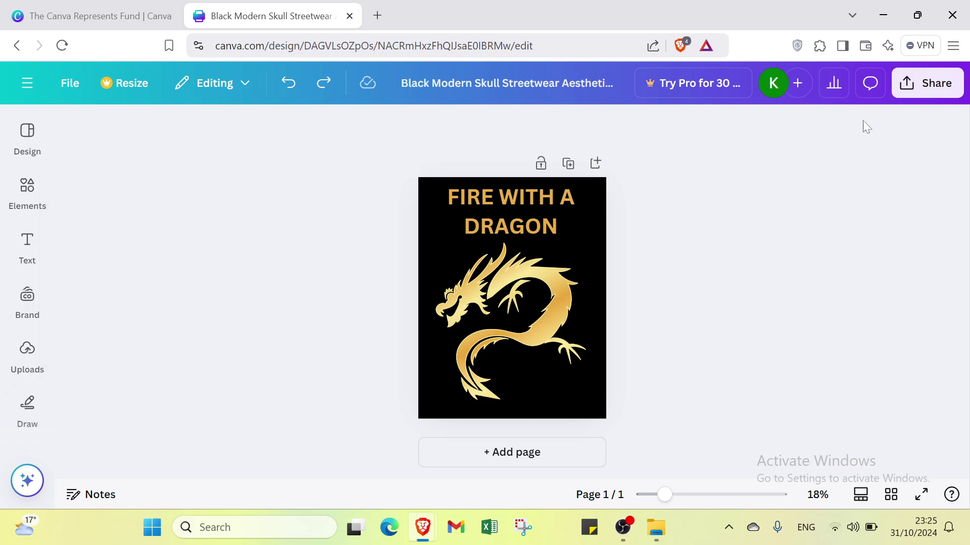
# Examine the design's sharing options and the full list of ways to publish it.
pyautogui.click(927, 86)
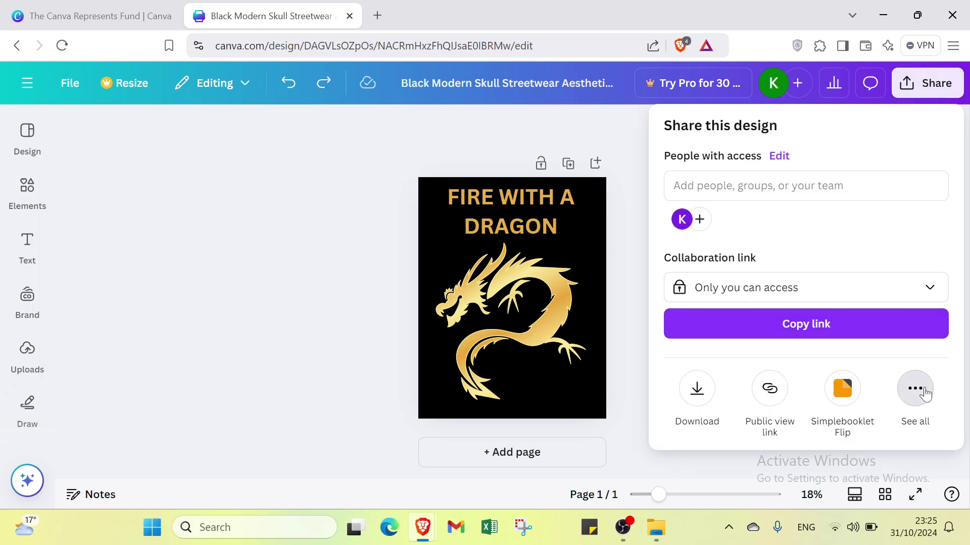
pyautogui.click(924, 391)
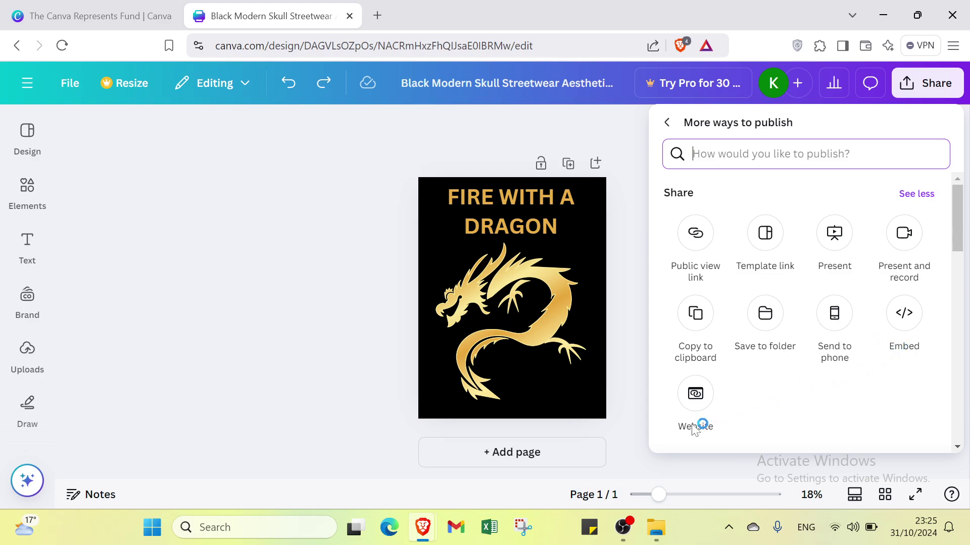
pyautogui.click(334, 381)
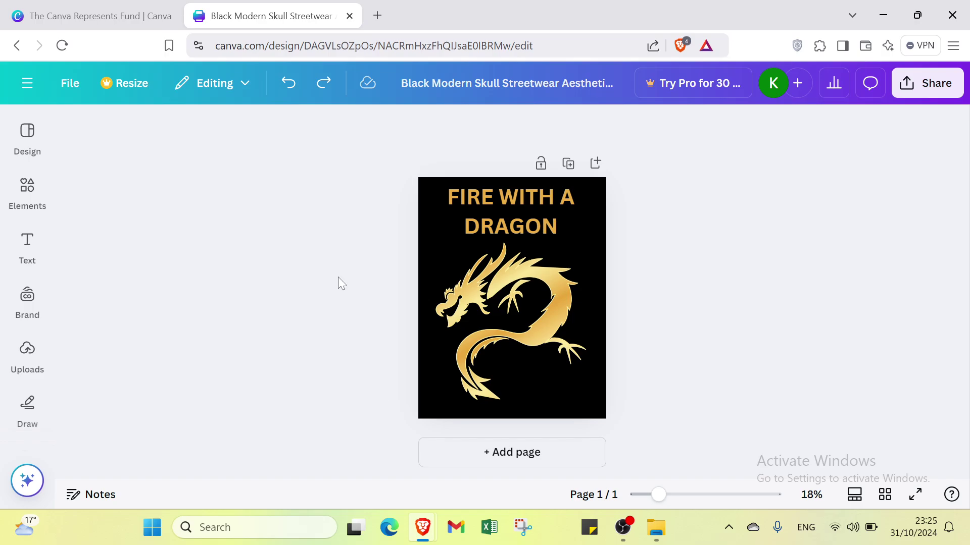
# Leave the dragon design and go back through the t-shirt templates to the Canva home page.
pyautogui.click(19, 51)
pyautogui.click(19, 51)
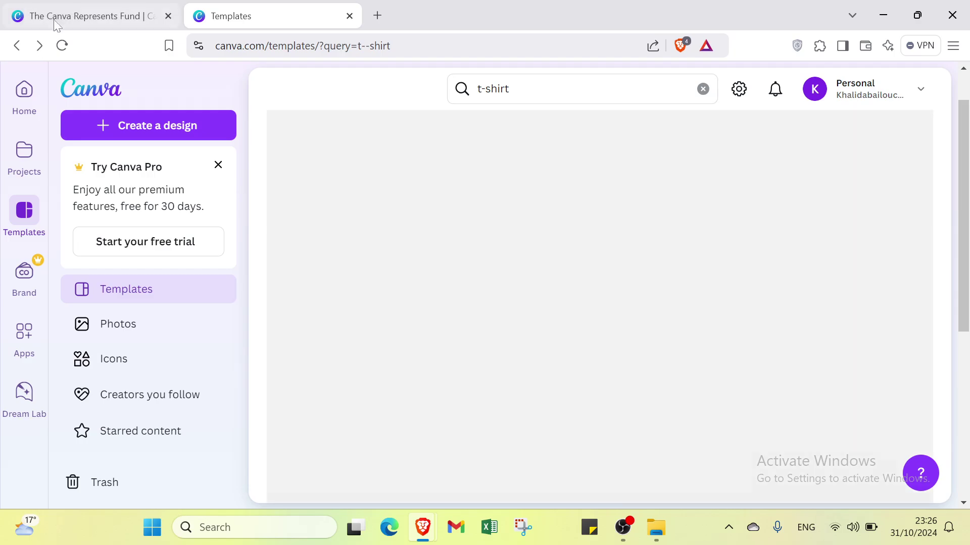
pyautogui.click(60, 23)
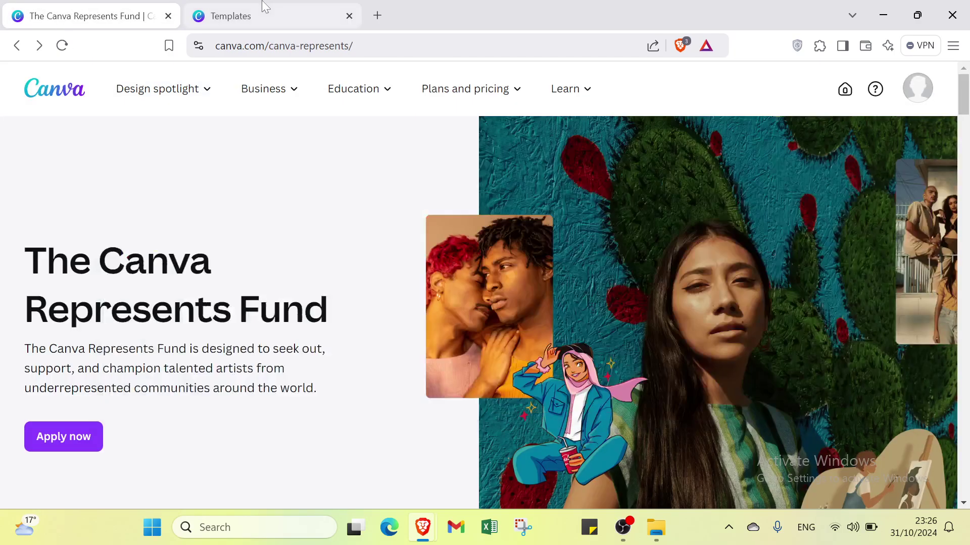
pyautogui.click(237, 16)
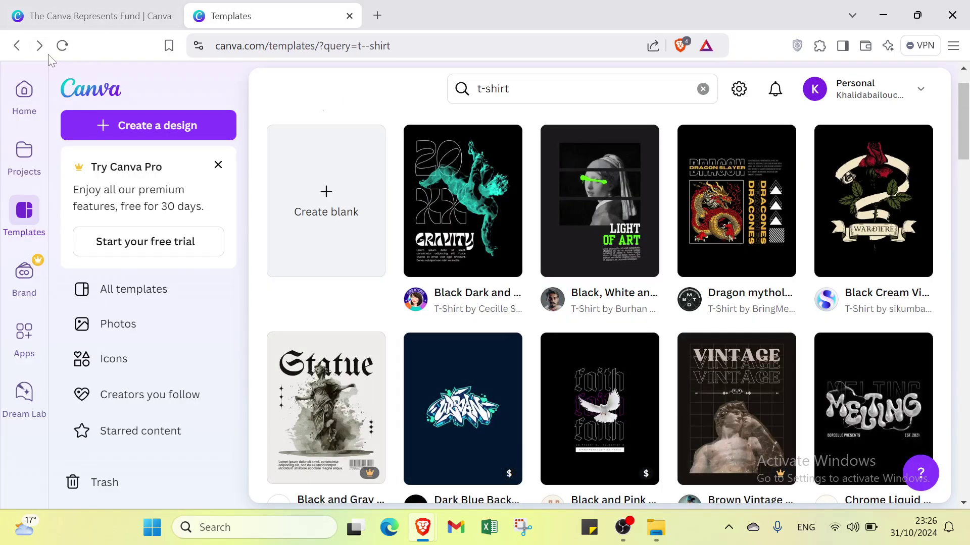
pyautogui.click(24, 90)
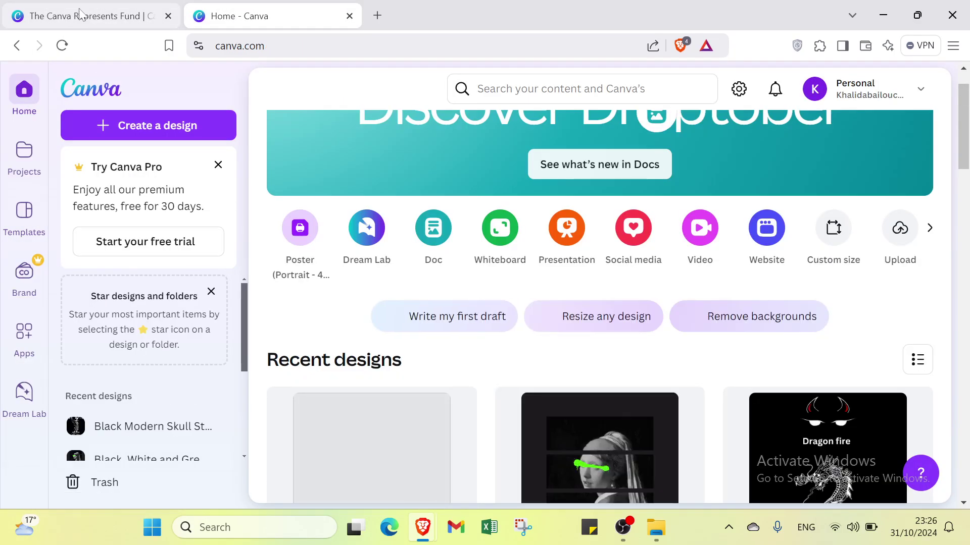